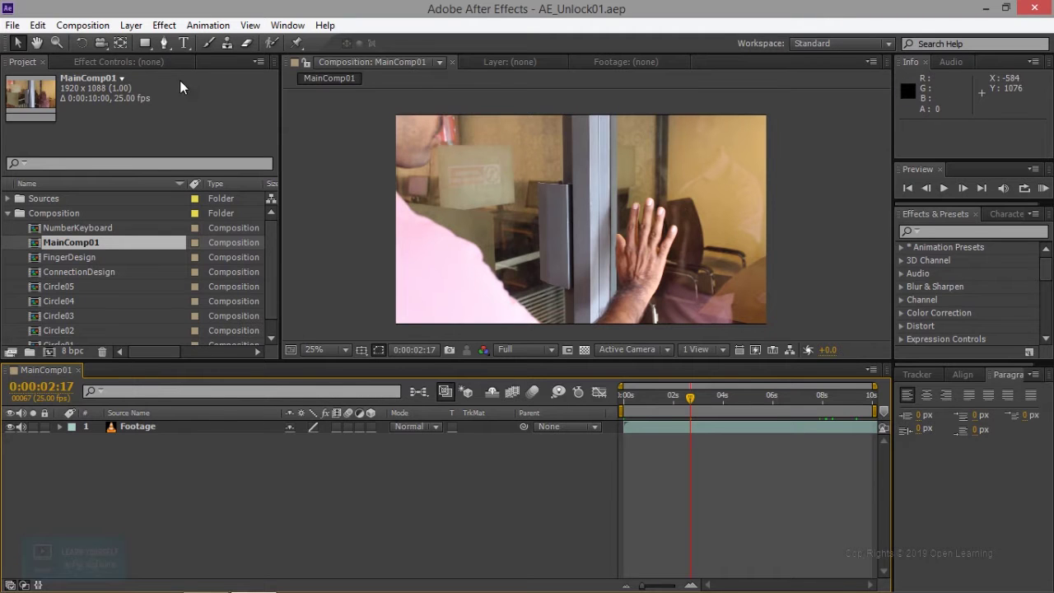
Step: Change MainComp01's duration from 0:00:10:00 to 0:00:30:00 in Composition Settings
{"action": "left_click", "coordinate": [82, 24]}
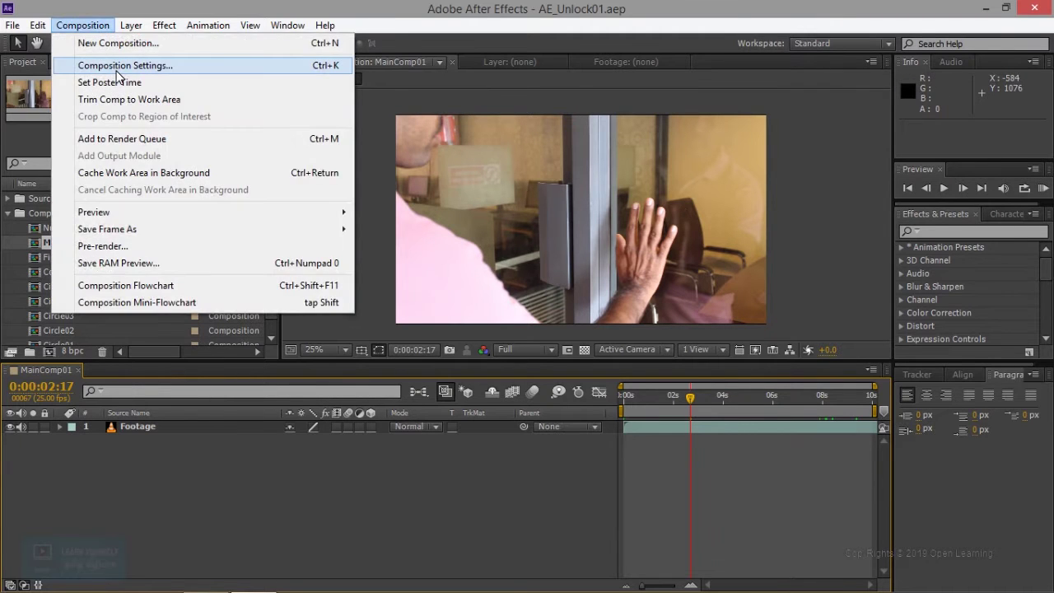
{"action": "left_click", "coordinate": [117, 66]}
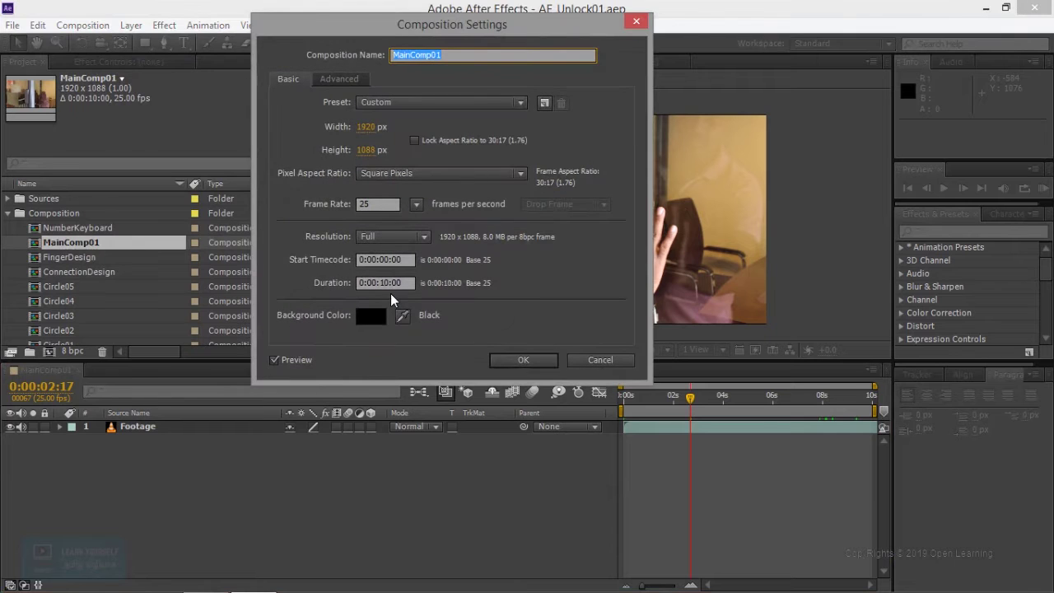
{"action": "left_click", "coordinate": [389, 283]}
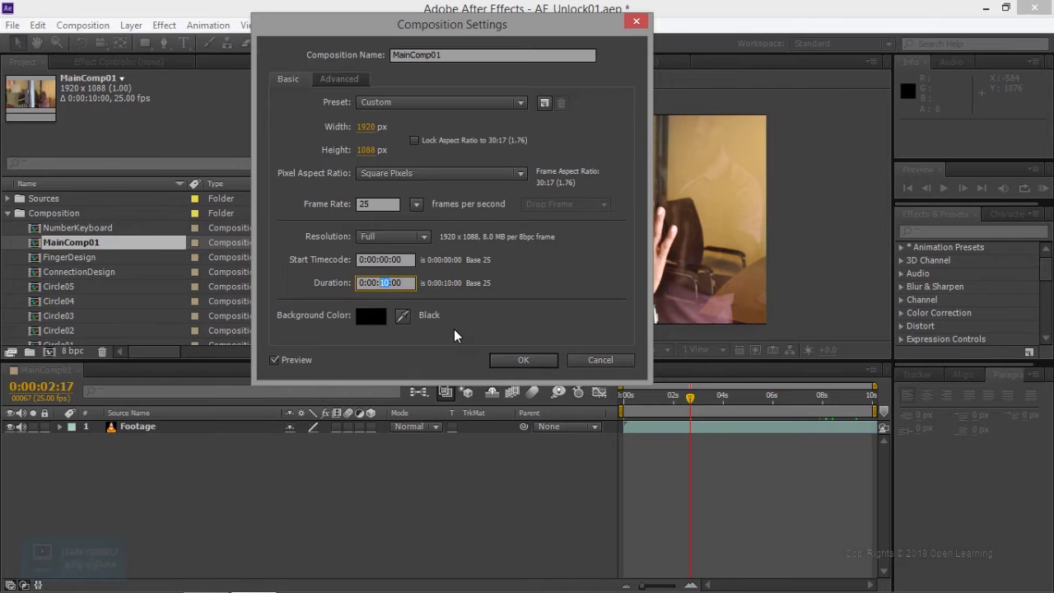
{"action": "type", "text": "30"}
{"action": "key", "text": "Return"}
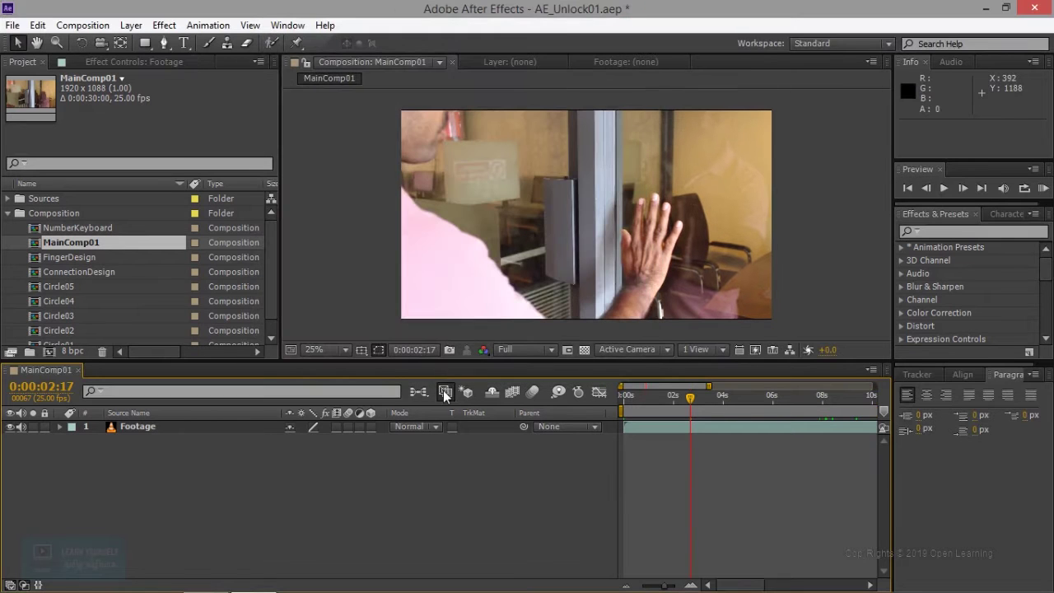
Step: Zoom the timeline to show all 30 seconds and set the current time to 0:00:18:11
{"action": "left_click_drag", "start_coordinate": [708, 387], "coordinate": [820, 387]}
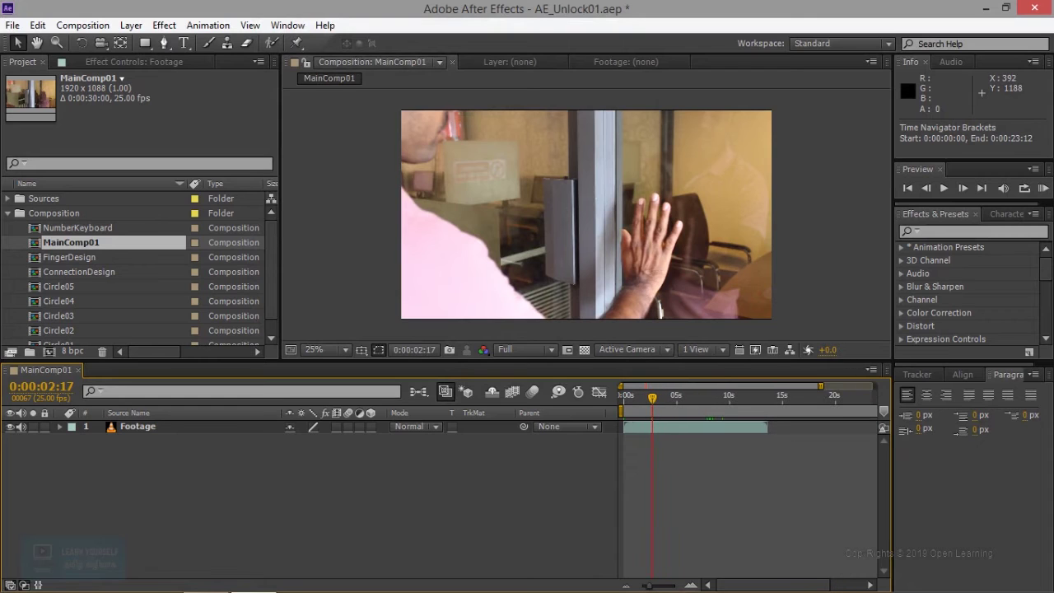
{"action": "left_click_drag", "start_coordinate": [821, 387], "coordinate": [804, 387]}
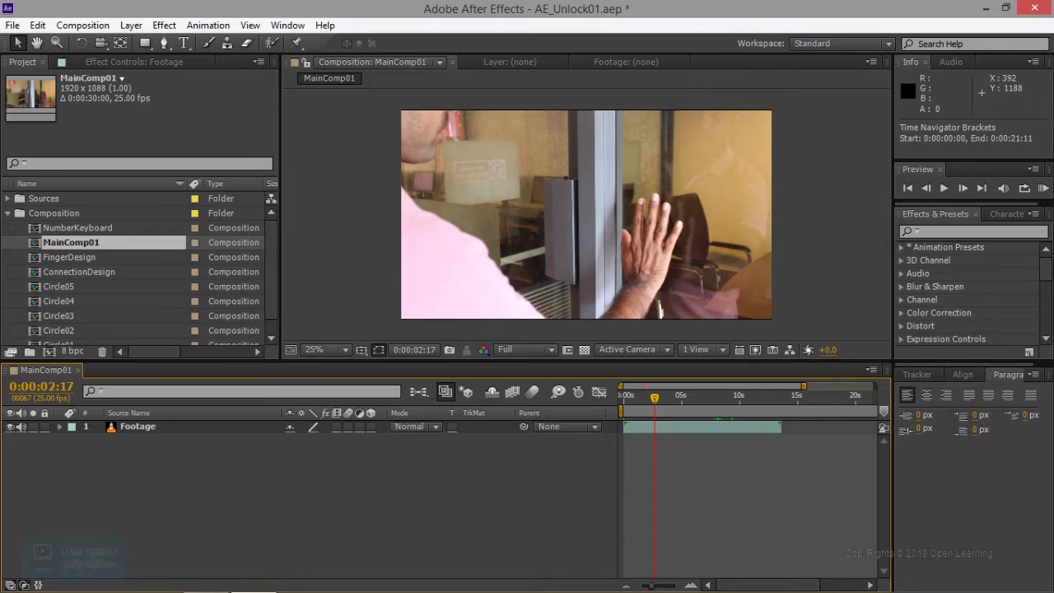
{"action": "left_click_drag", "start_coordinate": [804, 386], "coordinate": [831, 386]}
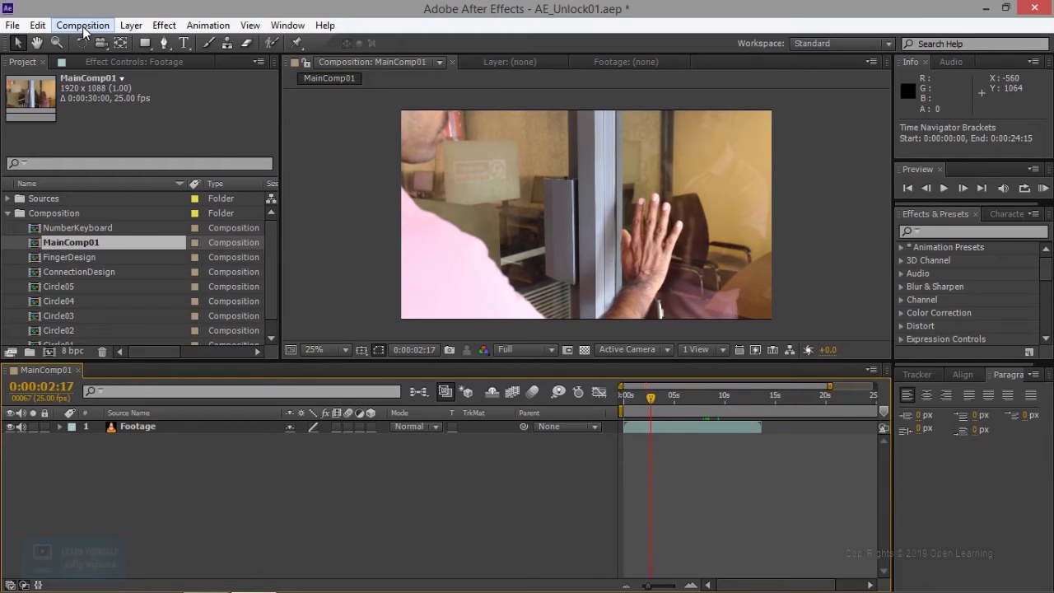
{"action": "left_click", "coordinate": [782, 397]}
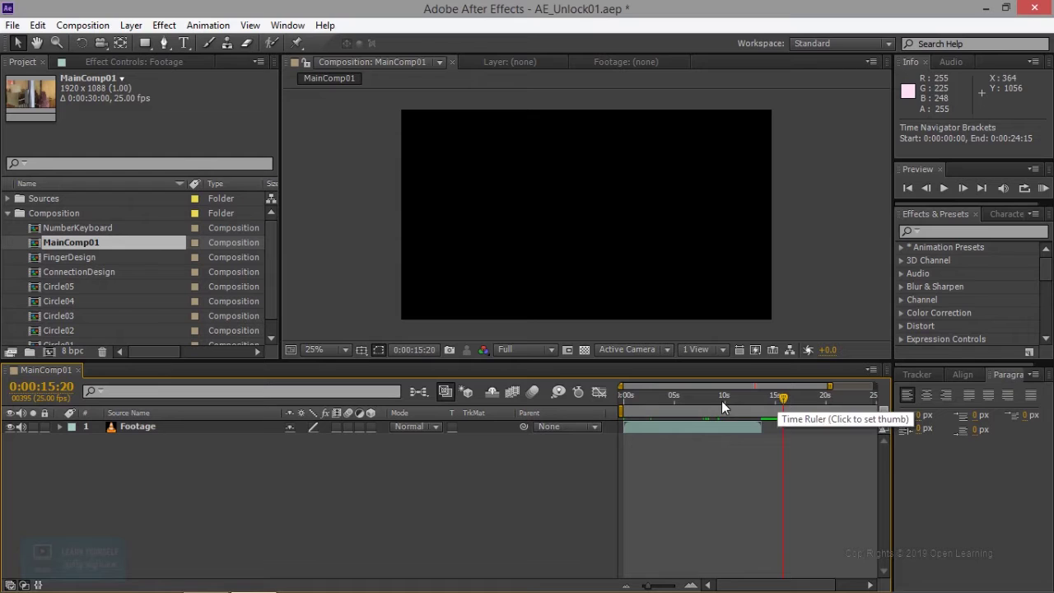
{"action": "mouse_move", "coordinate": [830, 388]}
{"action": "left_mouse_down"}
{"action": "mouse_move", "coordinate": [875, 387]}
{"action": "mouse_move", "coordinate": [791, 410]}
{"action": "left_mouse_up"}
{"action": "left_click", "coordinate": [777, 394]}
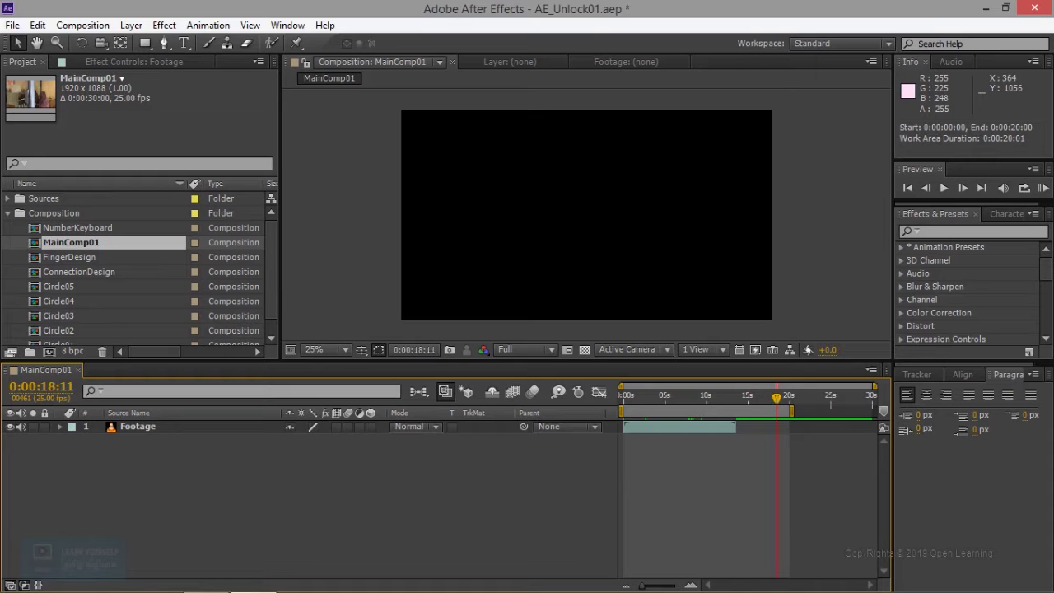
Step: Trim the composition to its work area, giving 0:00:20:01, and select the Footage layer
{"action": "right_click", "coordinate": [751, 410]}
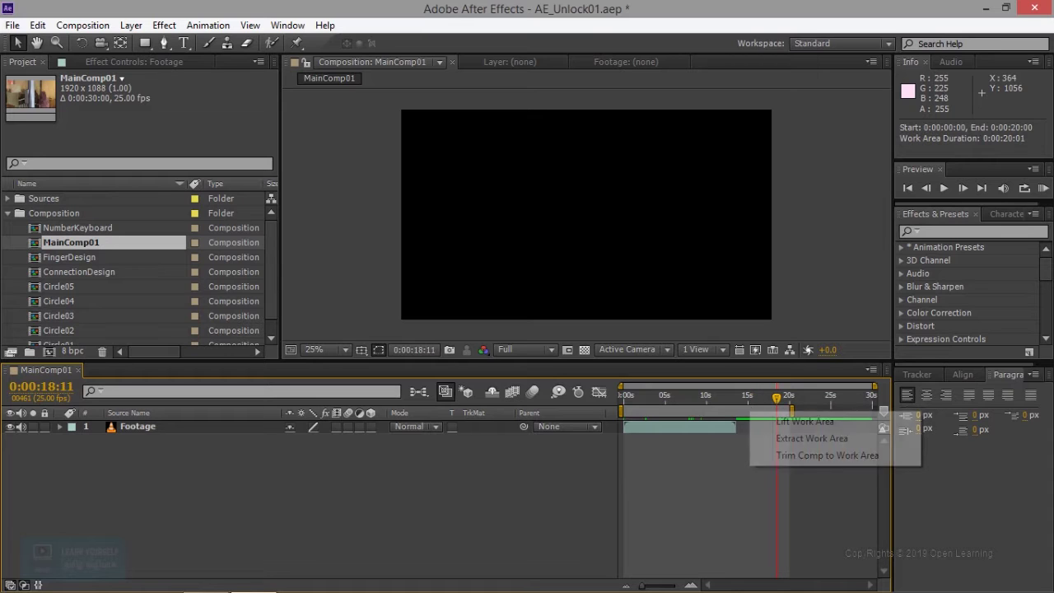
{"action": "left_click", "coordinate": [818, 454]}
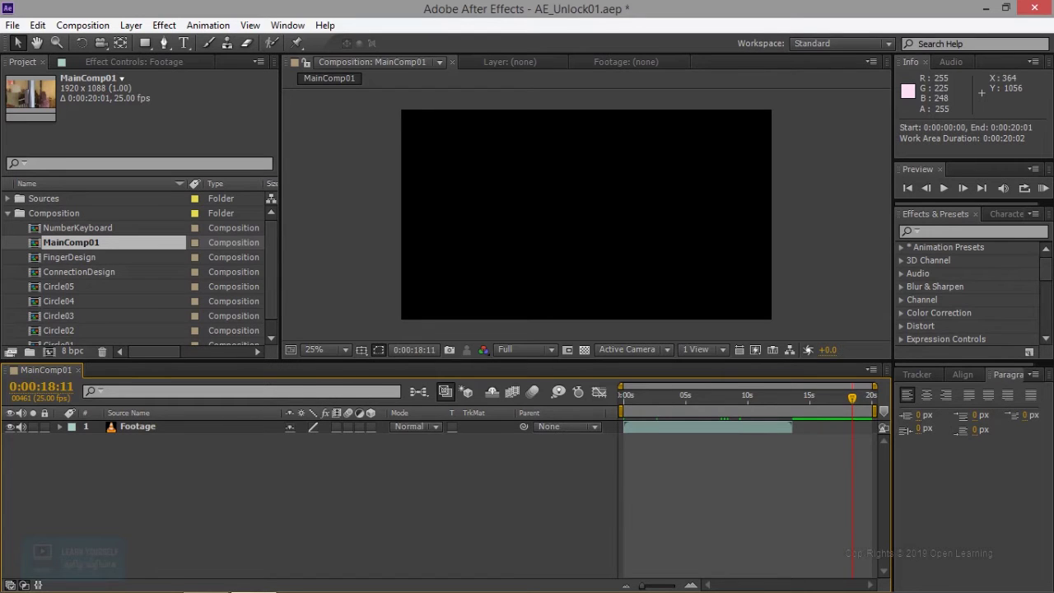
{"action": "left_click", "coordinate": [138, 427]}
Step: Scrub the Footage back to the start, showing the door frame without the hand
{"action": "left_click_drag", "start_coordinate": [806, 408], "coordinate": [709, 410]}
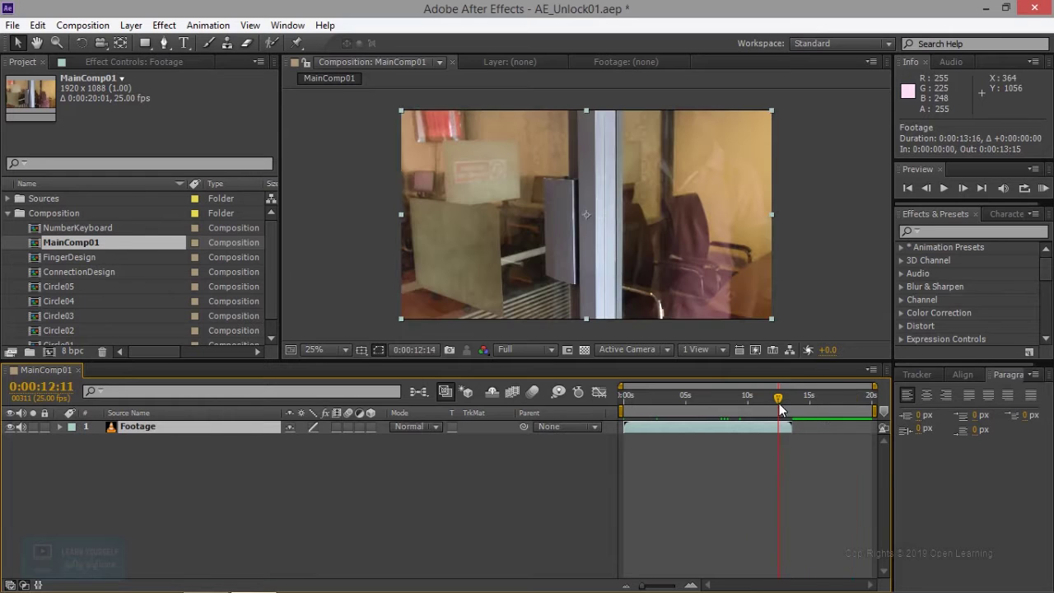
{"action": "left_click_drag", "start_coordinate": [710, 410], "coordinate": [636, 410]}
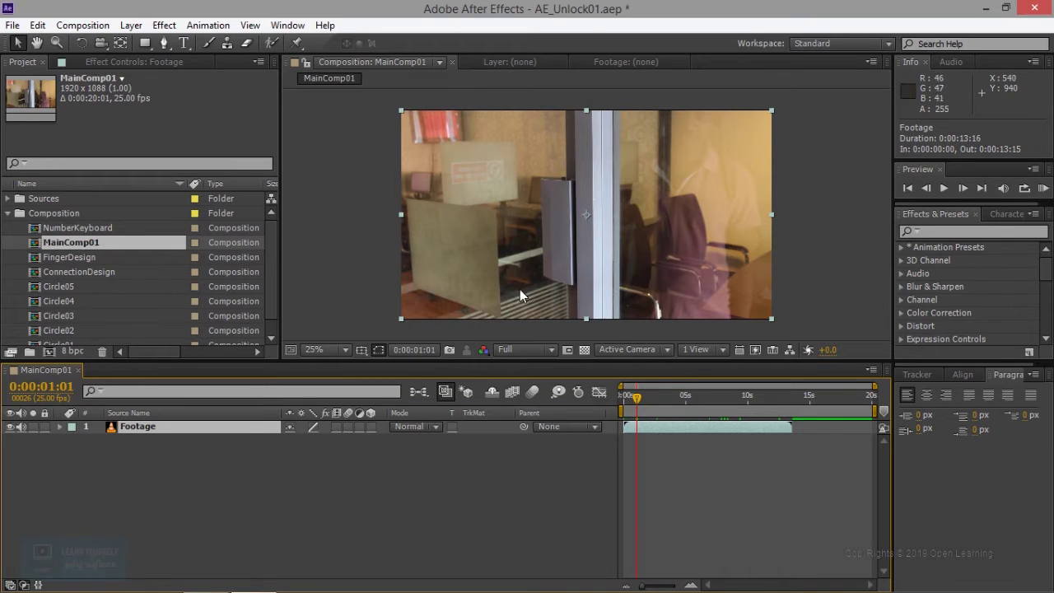
{"action": "mouse_move", "coordinate": [636, 397]}
{"action": "left_mouse_down"}
{"action": "mouse_move", "coordinate": [710, 405]}
{"action": "mouse_move", "coordinate": [623, 405]}
{"action": "left_mouse_up"}
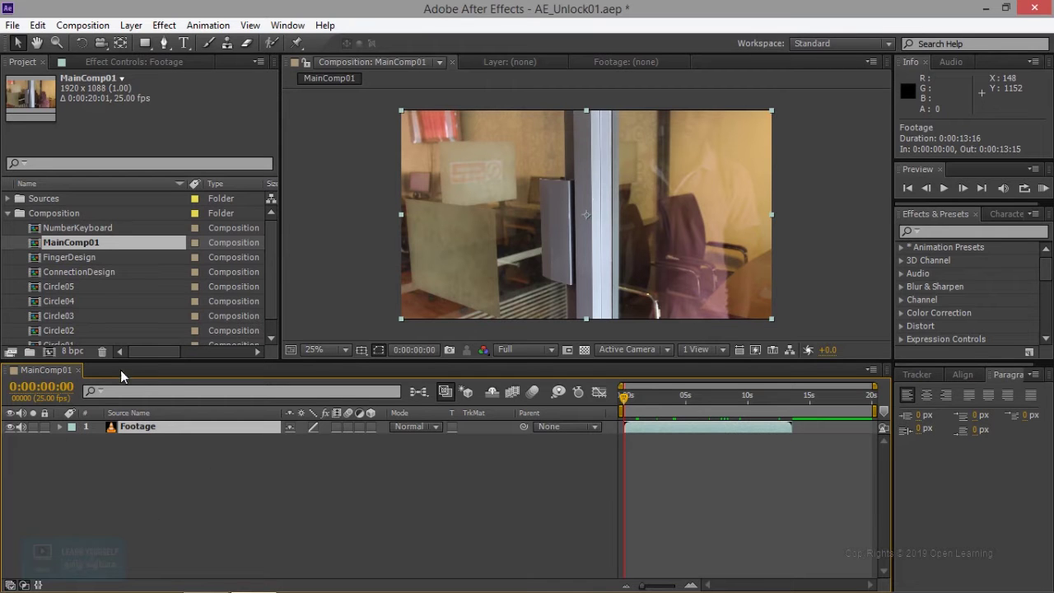
Step: Start saving the current frame as a file, with the AE folder as its destination
{"action": "left_click", "coordinate": [83, 26]}
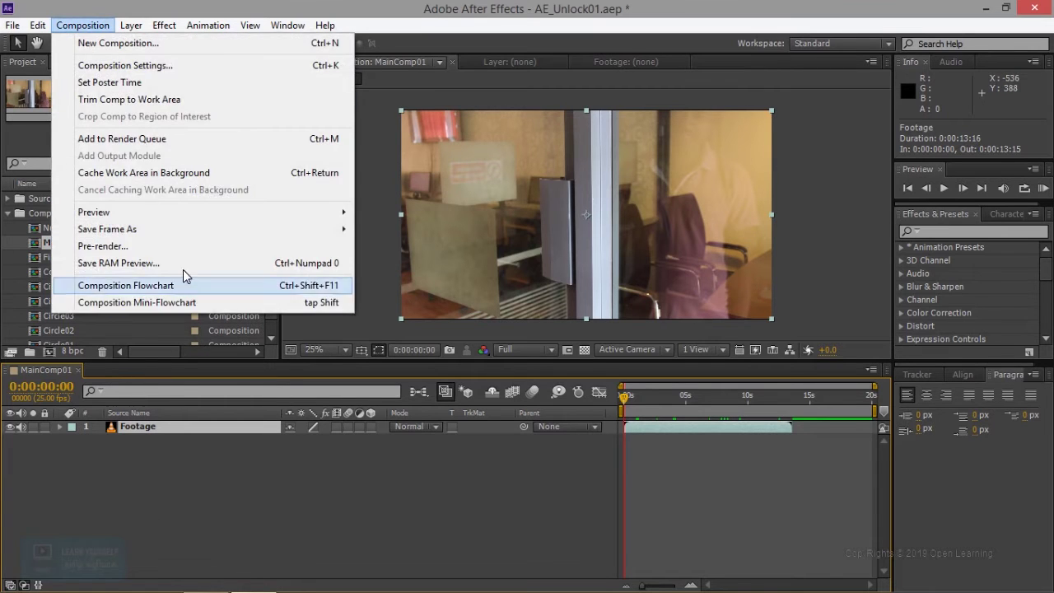
{"action": "mouse_move", "coordinate": [107, 229]}
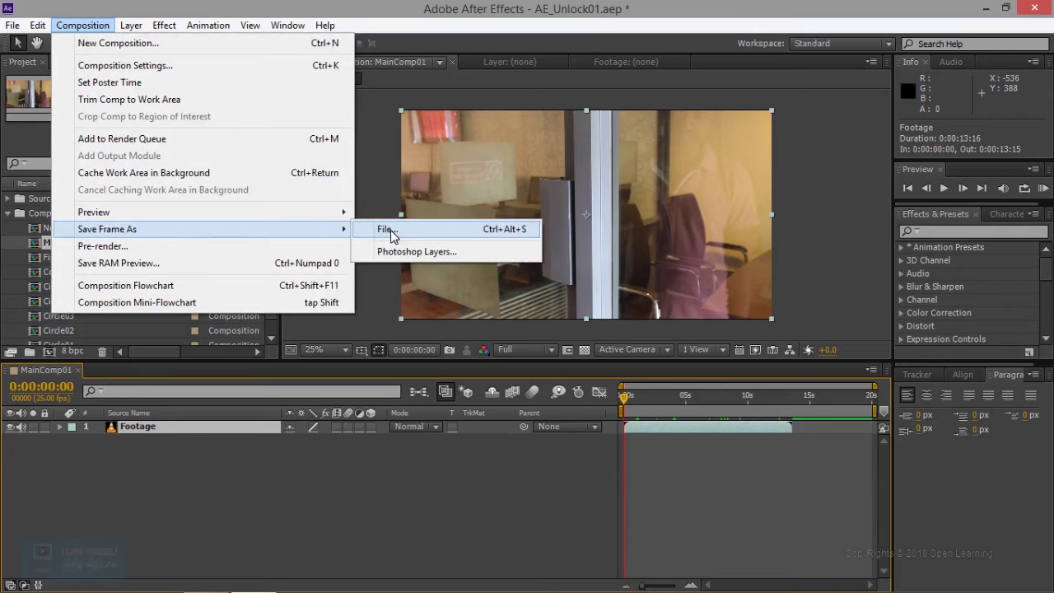
{"action": "left_click", "coordinate": [391, 230]}
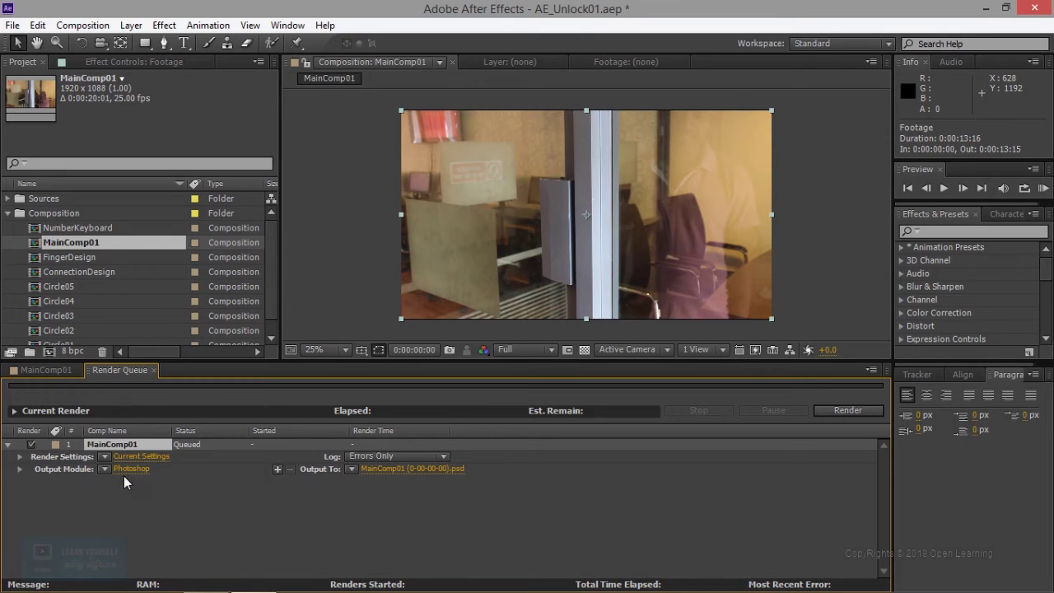
{"action": "left_click", "coordinate": [451, 468]}
{"action": "left_click", "coordinate": [188, 149]}
{"action": "double_click", "coordinate": [189, 149]}
Step: Name the frame SingleFrame.psd, render it, and return to the MainComp01 timeline
{"action": "left_click", "coordinate": [275, 327]}
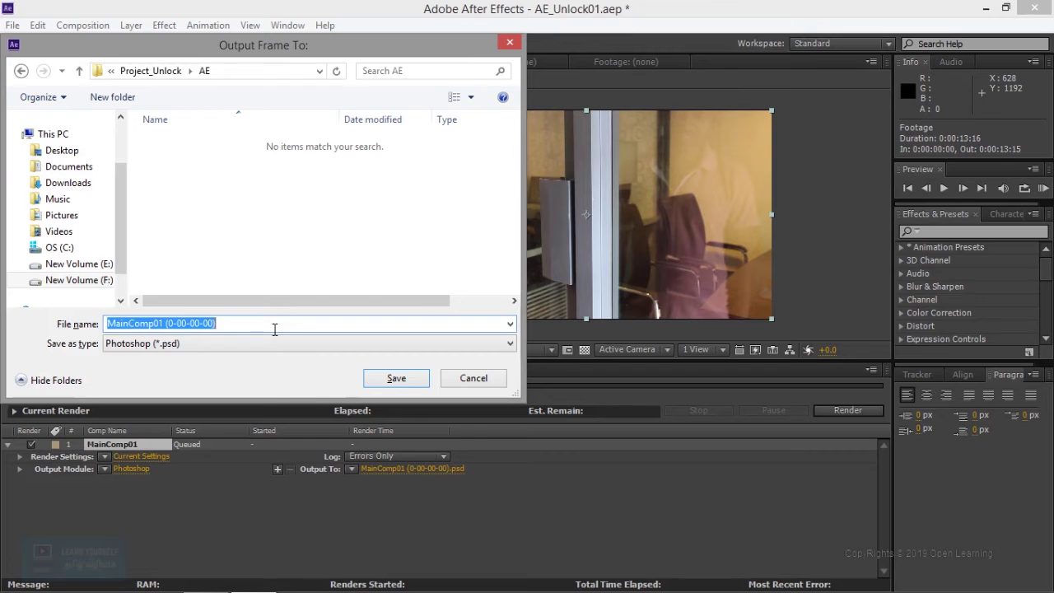
{"action": "type", "text": "Sna"}
{"action": "key", "text": "BackSpace"}
{"action": "key", "text": "BackSpace"}
{"action": "type", "text": "ingle"}
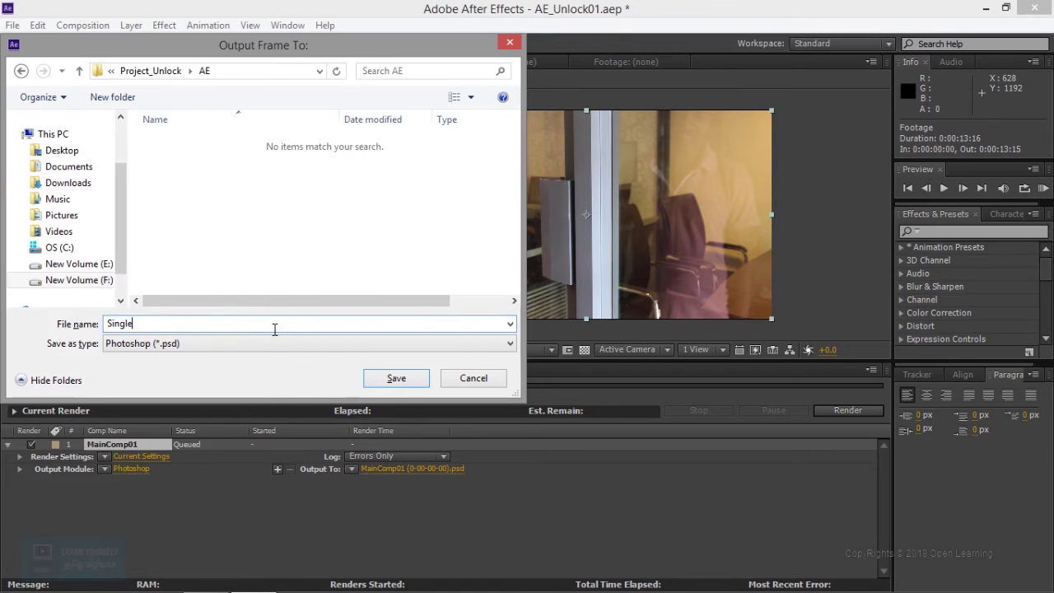
{"action": "type", "text": "Frame"}
{"action": "left_click", "coordinate": [400, 379]}
{"action": "left_click", "coordinate": [852, 410]}
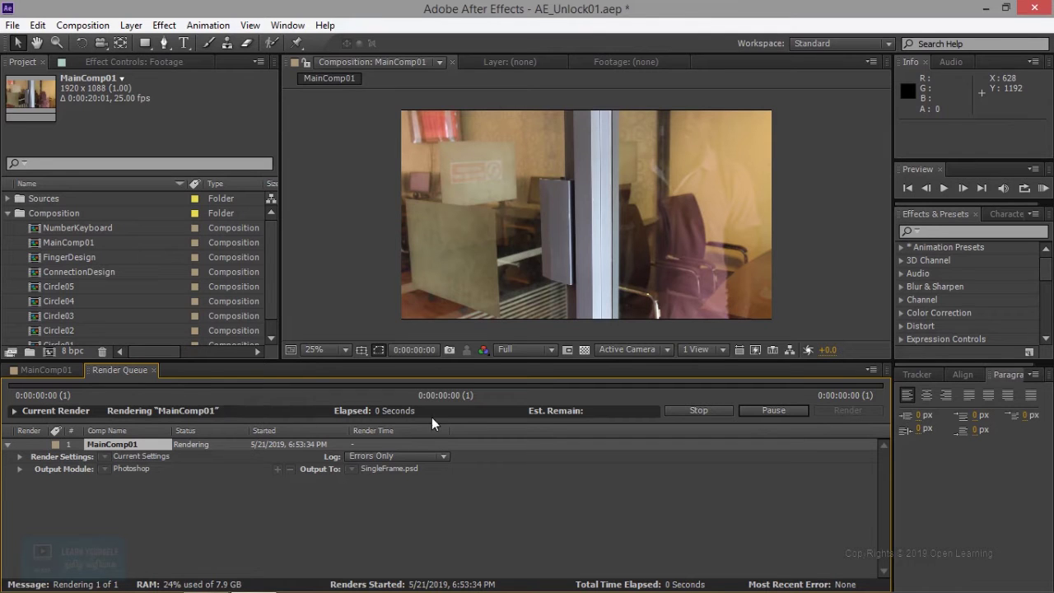
{"action": "left_click", "coordinate": [40, 371]}
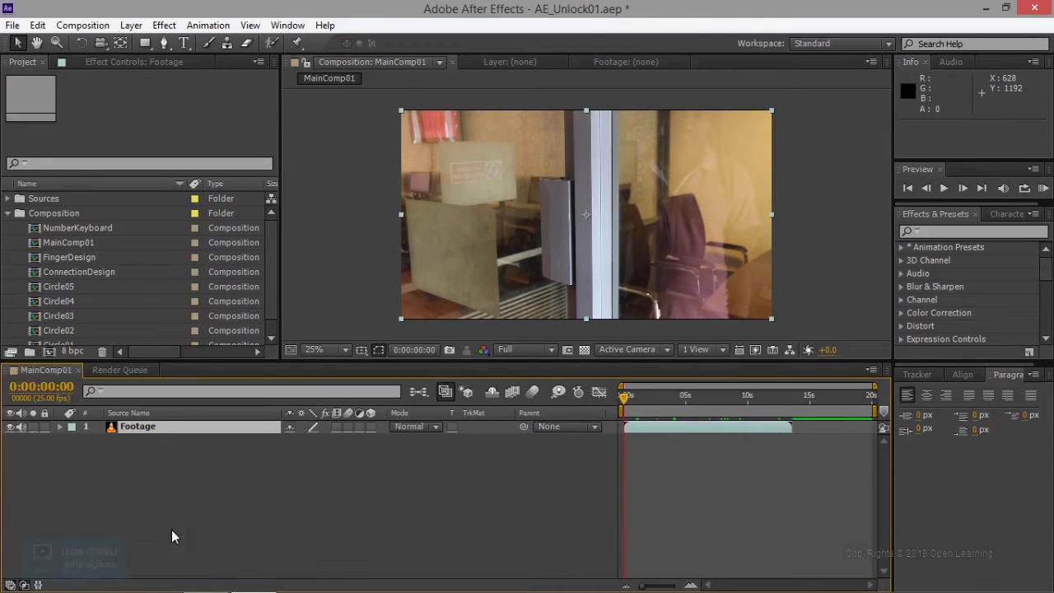
Step: Import SingleFrame.psd from Project_Unlock > AE as straight-alpha footage and add it to MainComp01
{"action": "left_click", "coordinate": [6, 215]}
{"action": "double_click", "coordinate": [6, 249]}
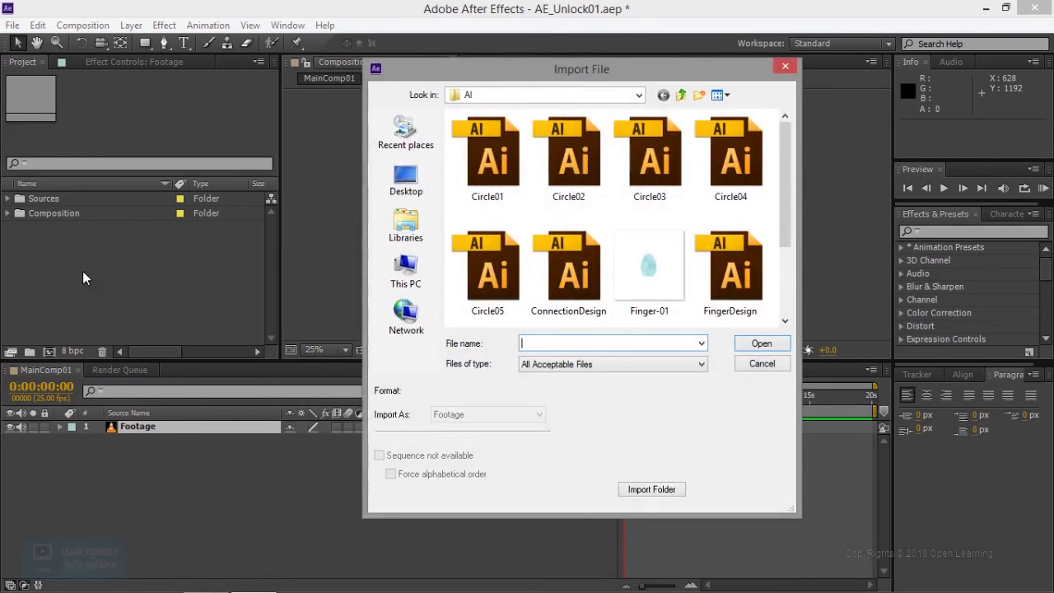
{"action": "left_click", "coordinate": [680, 95]}
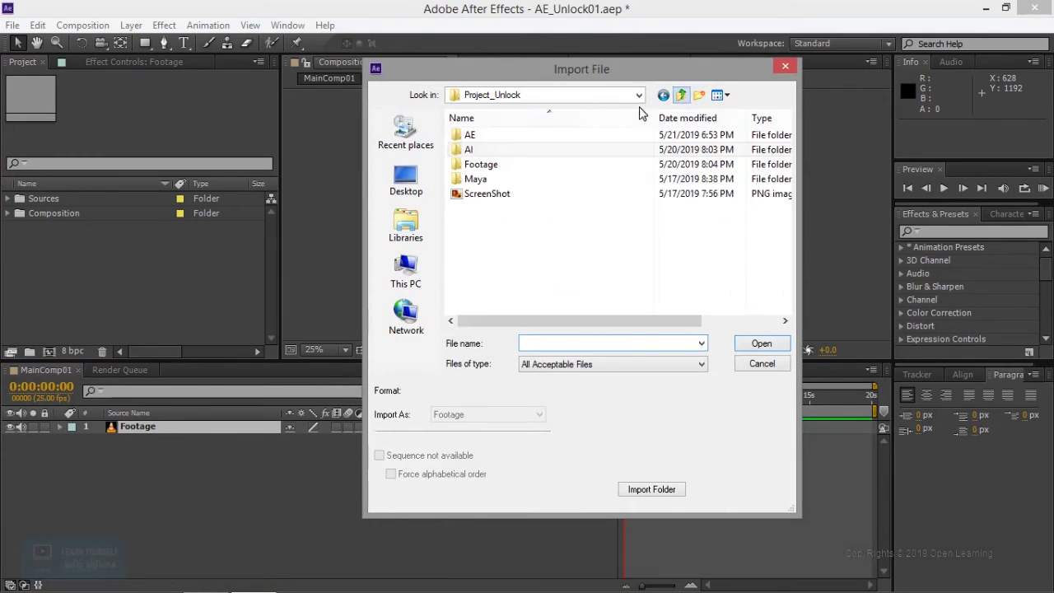
{"action": "double_click", "coordinate": [518, 137]}
{"action": "left_click", "coordinate": [573, 161]}
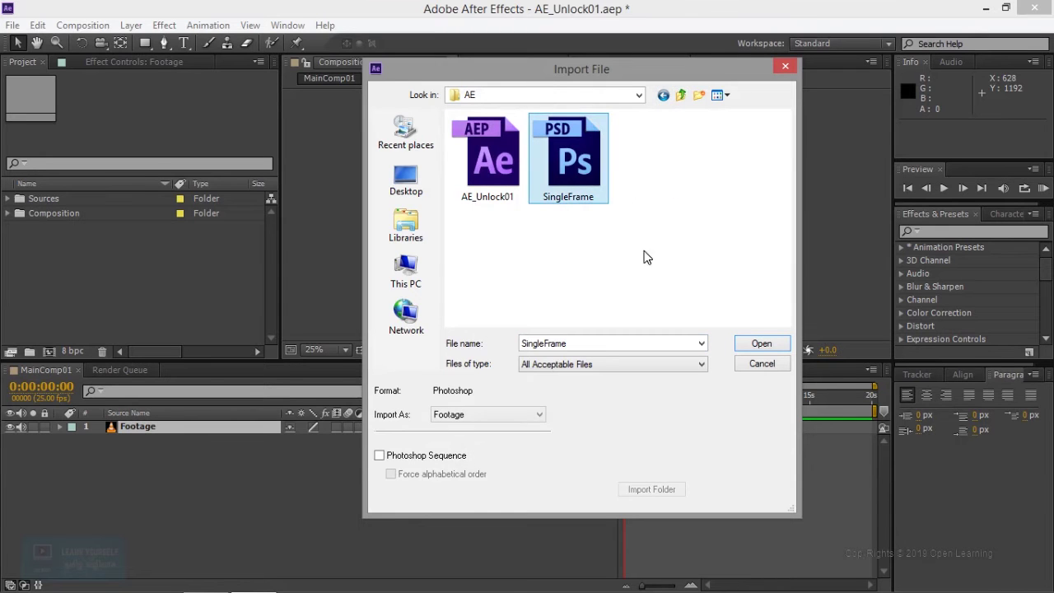
{"action": "left_click", "coordinate": [771, 343]}
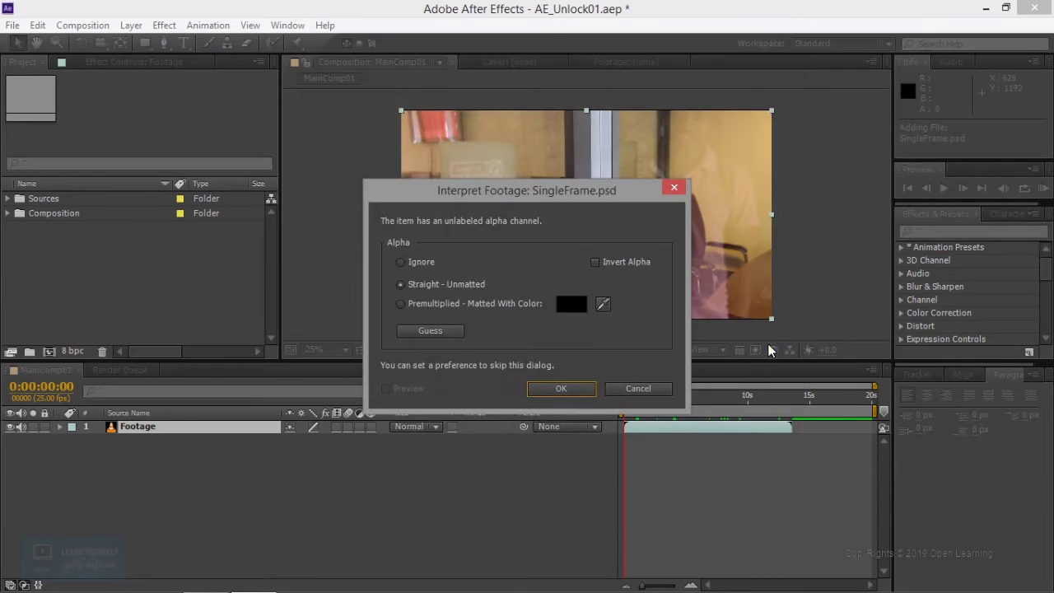
{"action": "left_click", "coordinate": [561, 389]}
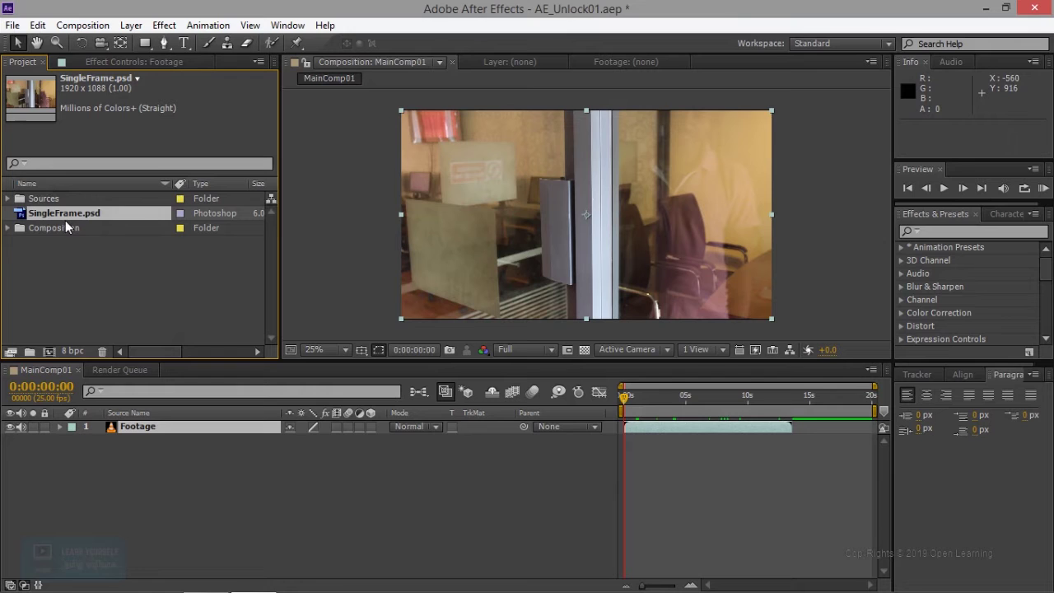
{"action": "left_click_drag", "start_coordinate": [68, 217], "coordinate": [89, 431]}
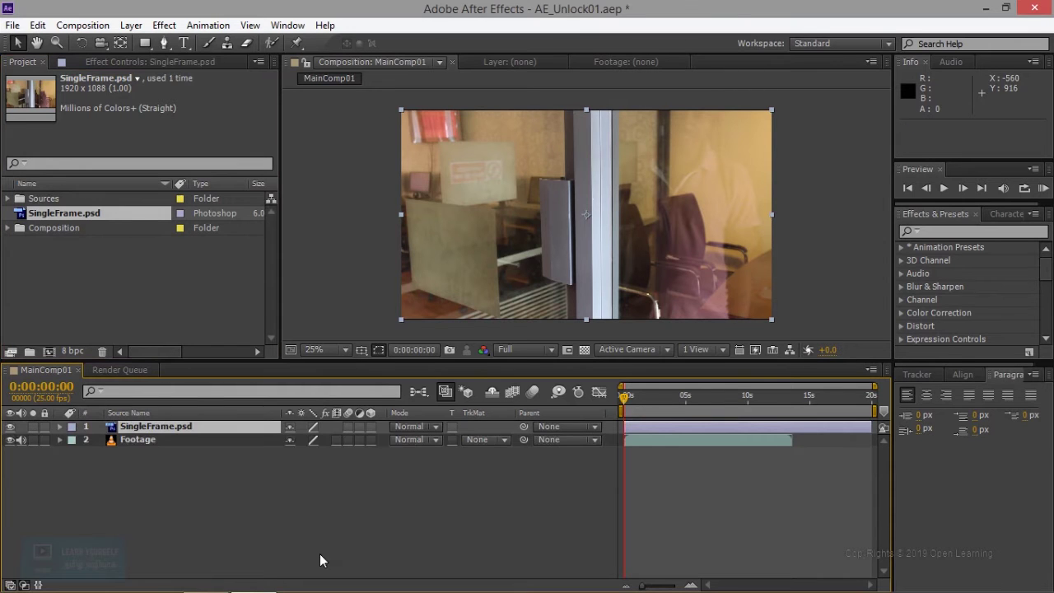
Step: Reorder the layers so Footage is layer 1 above SingleFrame.psd at layer 2
{"action": "left_click", "coordinate": [849, 400]}
{"action": "left_click_drag", "start_coordinate": [848, 399], "coordinate": [684, 409]}
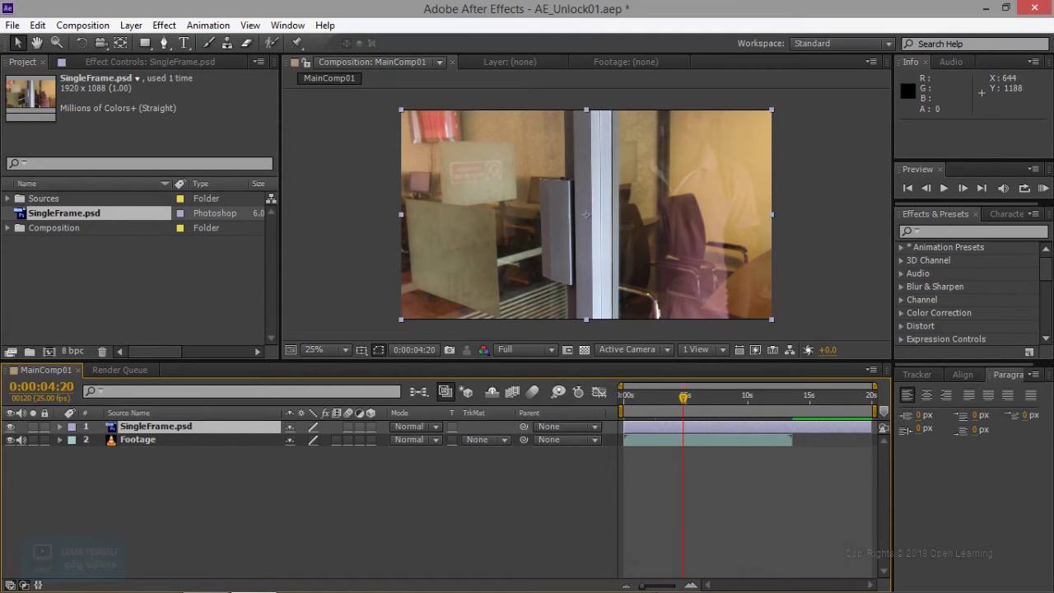
{"action": "left_click", "coordinate": [162, 444]}
{"action": "left_click_drag", "start_coordinate": [163, 424], "coordinate": [165, 498]}
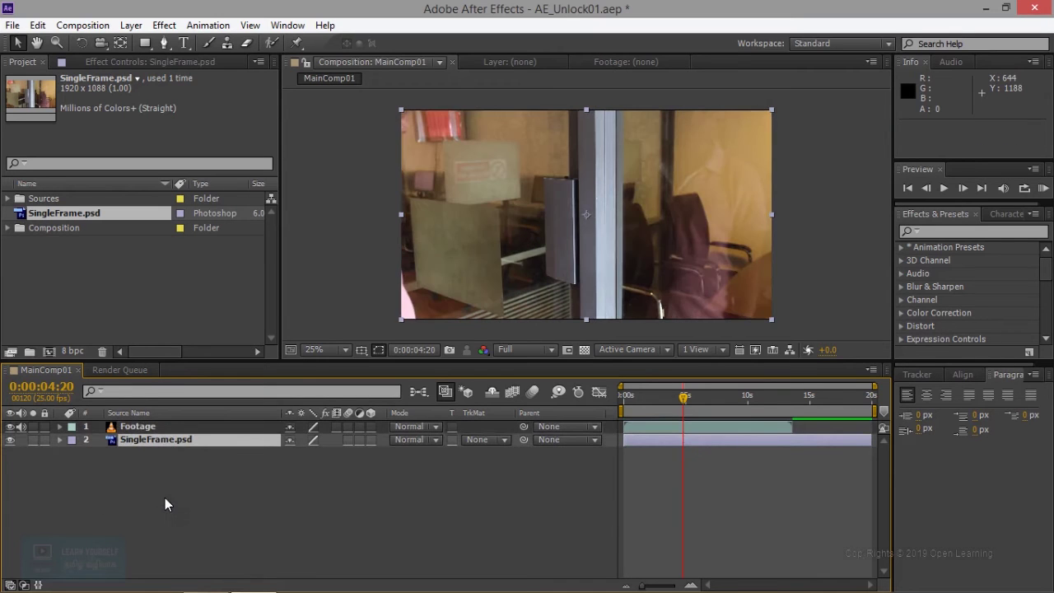
{"action": "left_click", "coordinate": [137, 428]}
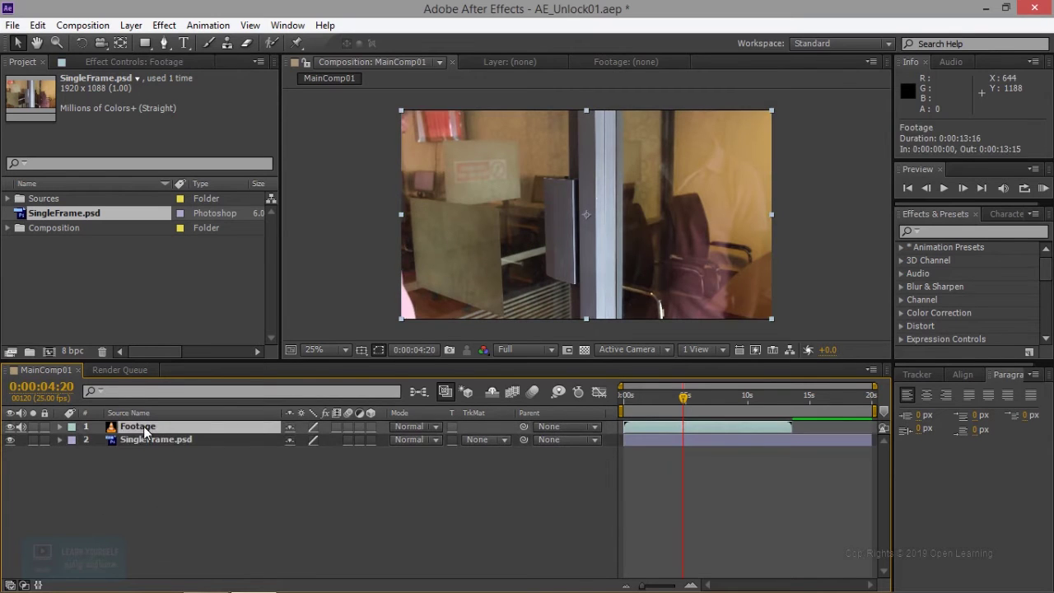
Step: Search 'diff' and apply Difference Matte to the Footage layer, then preview the key
{"action": "left_click", "coordinate": [945, 231]}
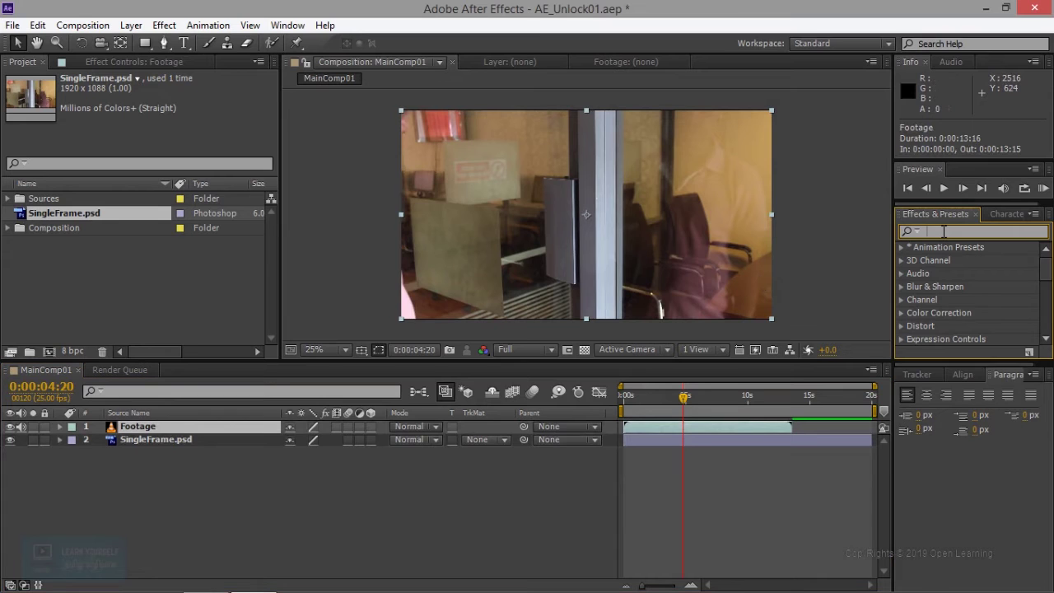
{"action": "type", "text": "diff"}
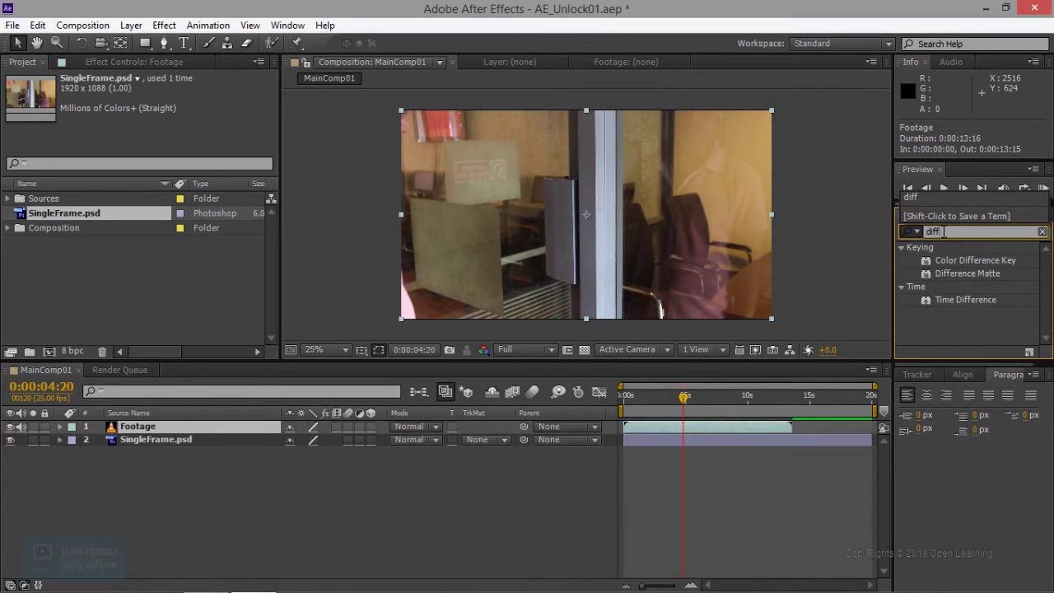
{"action": "mouse_move", "coordinate": [993, 274]}
{"action": "left_mouse_down"}
{"action": "mouse_move", "coordinate": [190, 427]}
{"action": "mouse_move", "coordinate": [199, 434]}
{"action": "left_mouse_up"}
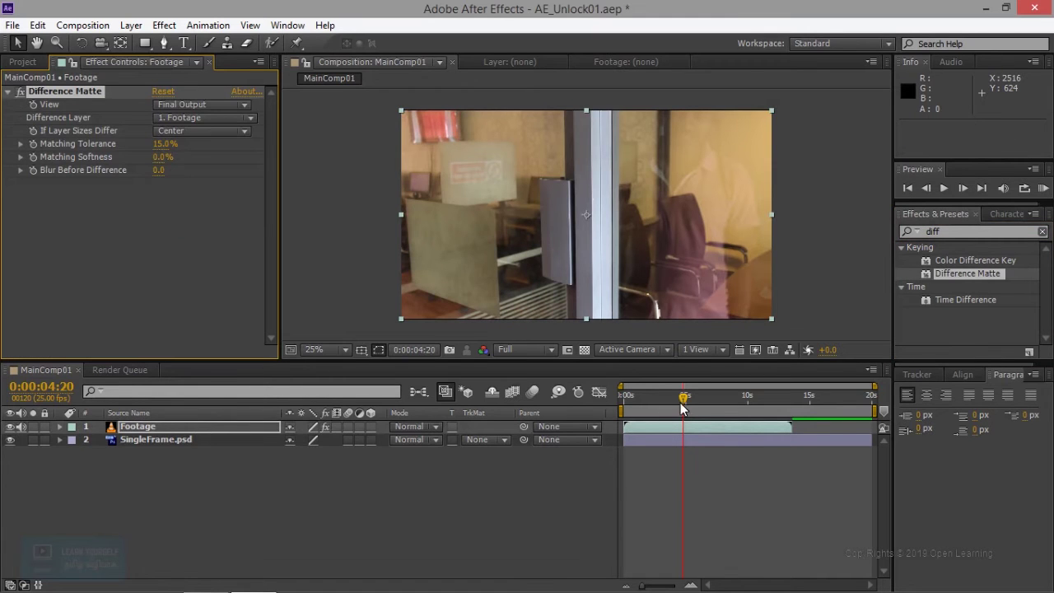
{"action": "left_click_drag", "start_coordinate": [682, 408], "coordinate": [685, 404]}
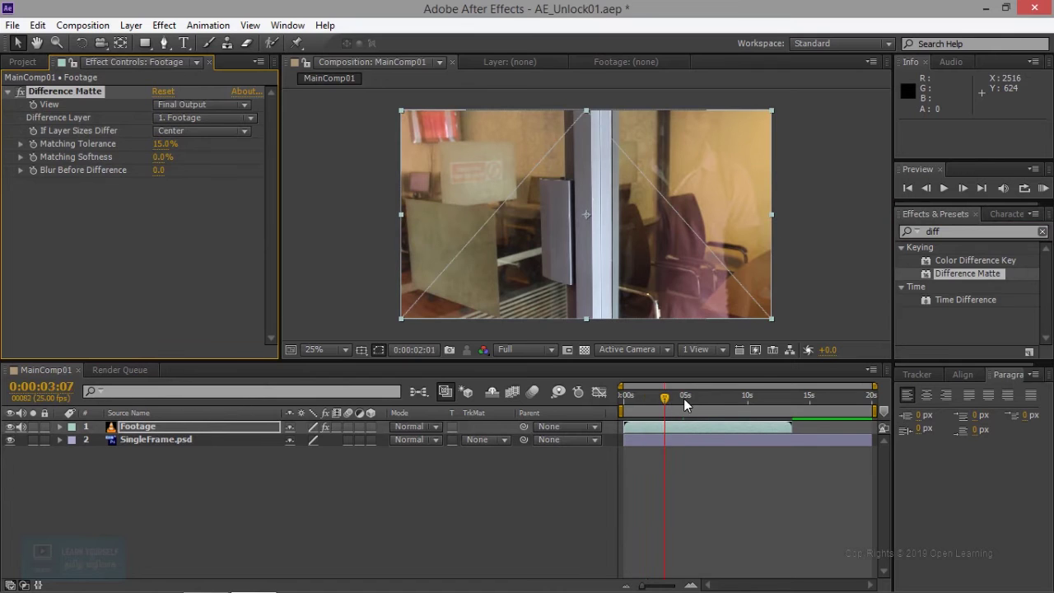
{"action": "left_click_drag", "start_coordinate": [685, 404], "coordinate": [730, 401]}
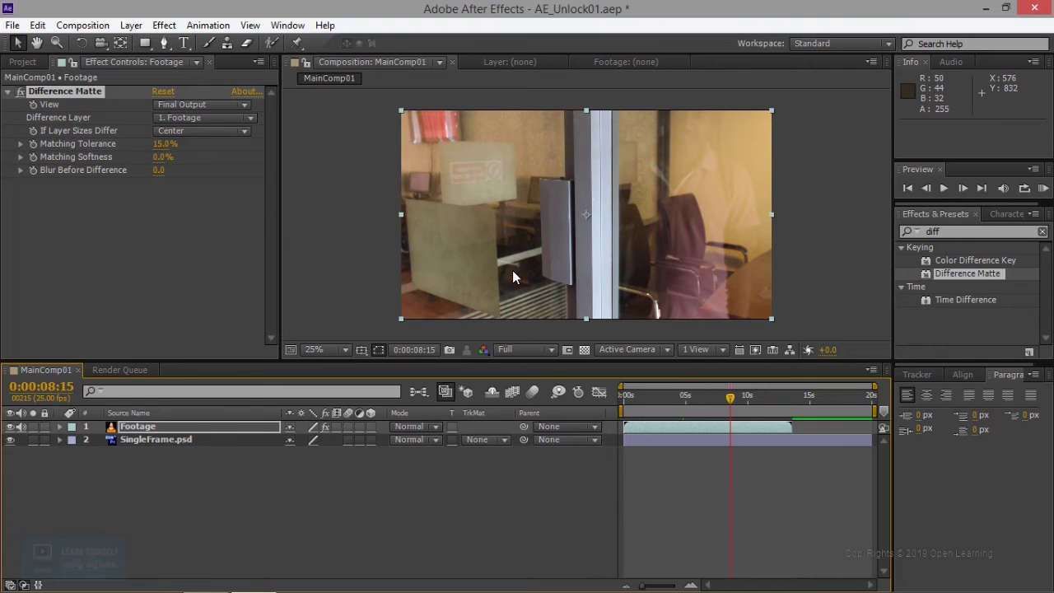
{"action": "left_click", "coordinate": [189, 119]}
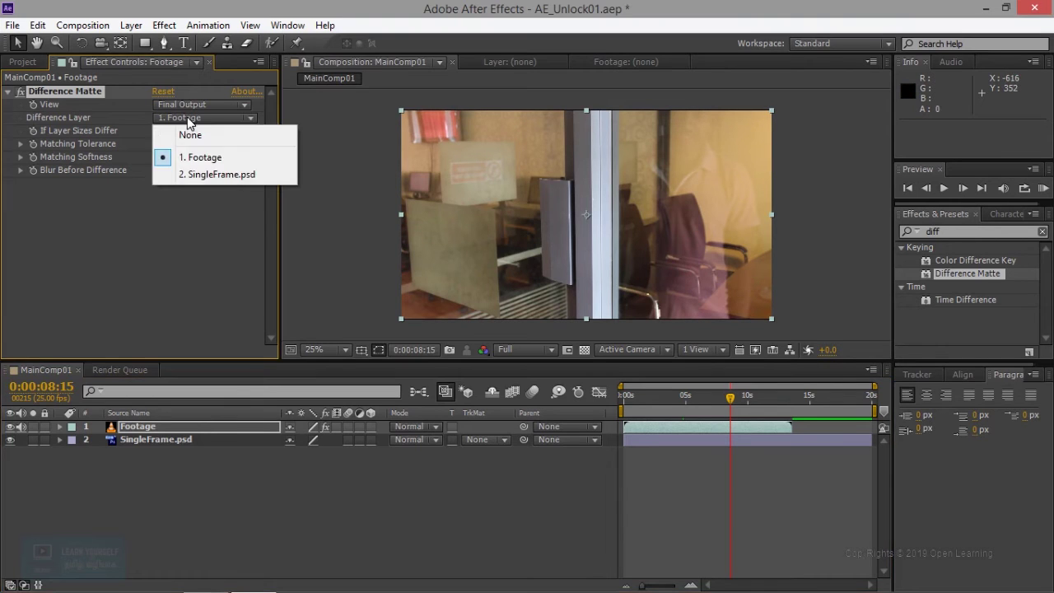
Step: Set Difference Matte's difference layer to 2. SingleFrame.psd and check the key at 0:00:03:18
{"action": "left_click", "coordinate": [253, 175]}
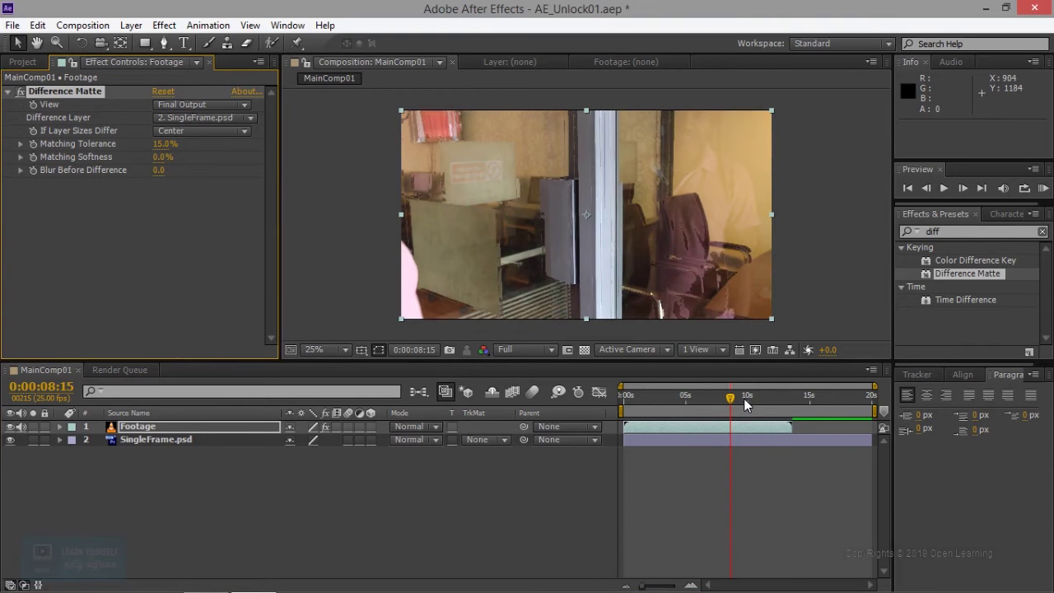
{"action": "mouse_move", "coordinate": [733, 404]}
{"action": "left_mouse_down"}
{"action": "mouse_move", "coordinate": [678, 405]}
{"action": "mouse_move", "coordinate": [696, 410]}
{"action": "left_mouse_up"}
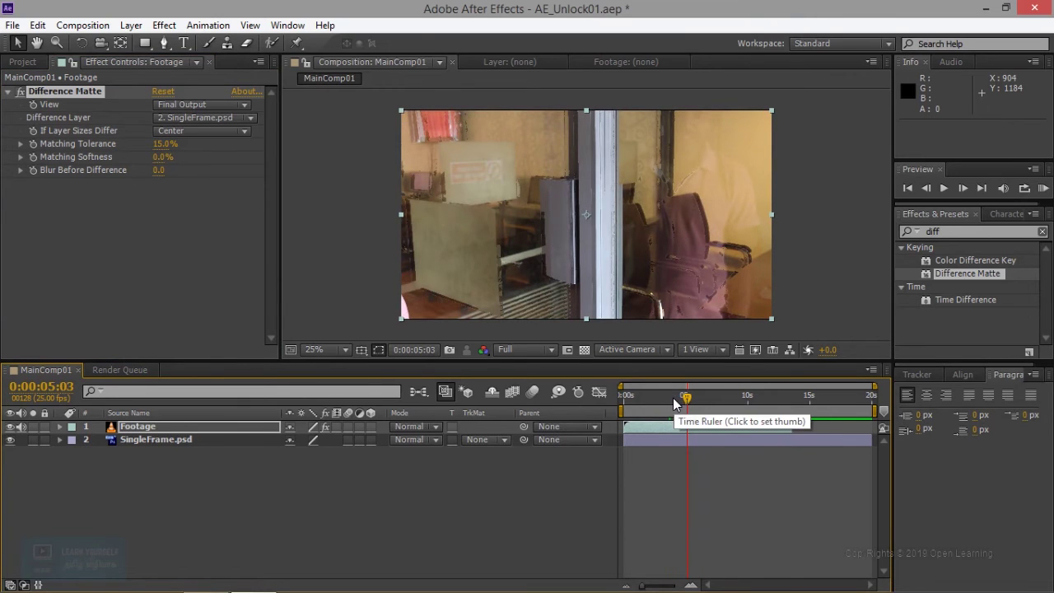
{"action": "left_click", "coordinate": [670, 402]}
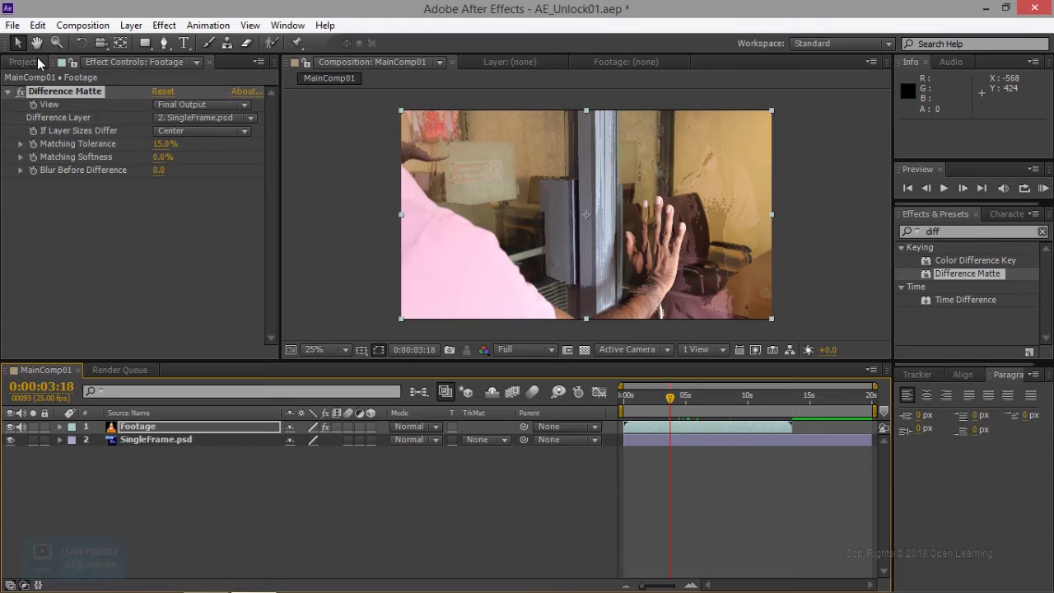
{"action": "left_click", "coordinate": [37, 62]}
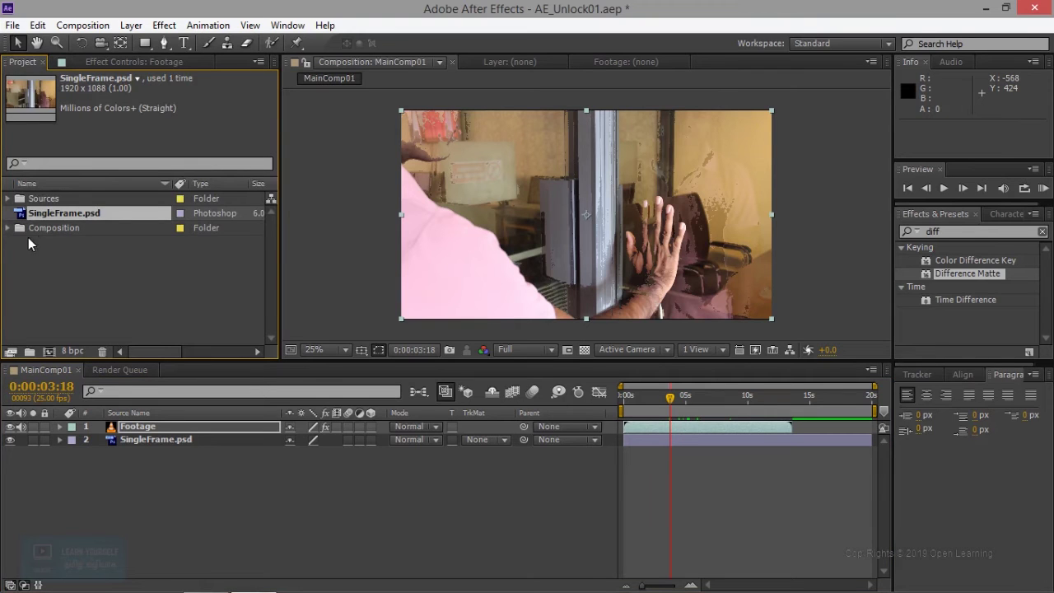
Step: Add the Circle05 composition to MainComp01 directly beneath the Footage layer
{"action": "left_click", "coordinate": [9, 199]}
{"action": "left_click", "coordinate": [9, 201]}
{"action": "left_click", "coordinate": [9, 229]}
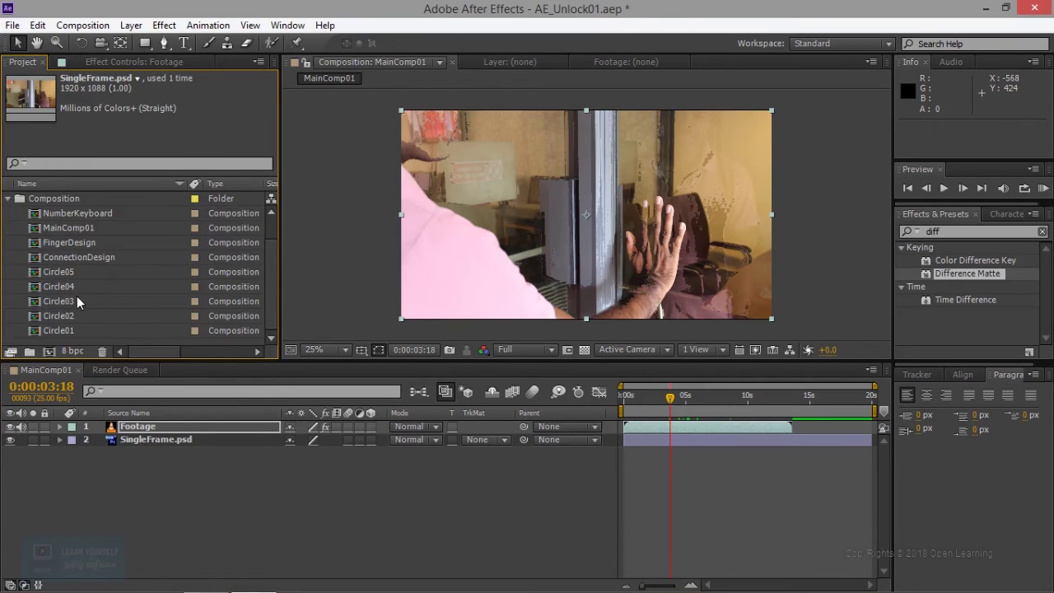
{"action": "left_click", "coordinate": [58, 272]}
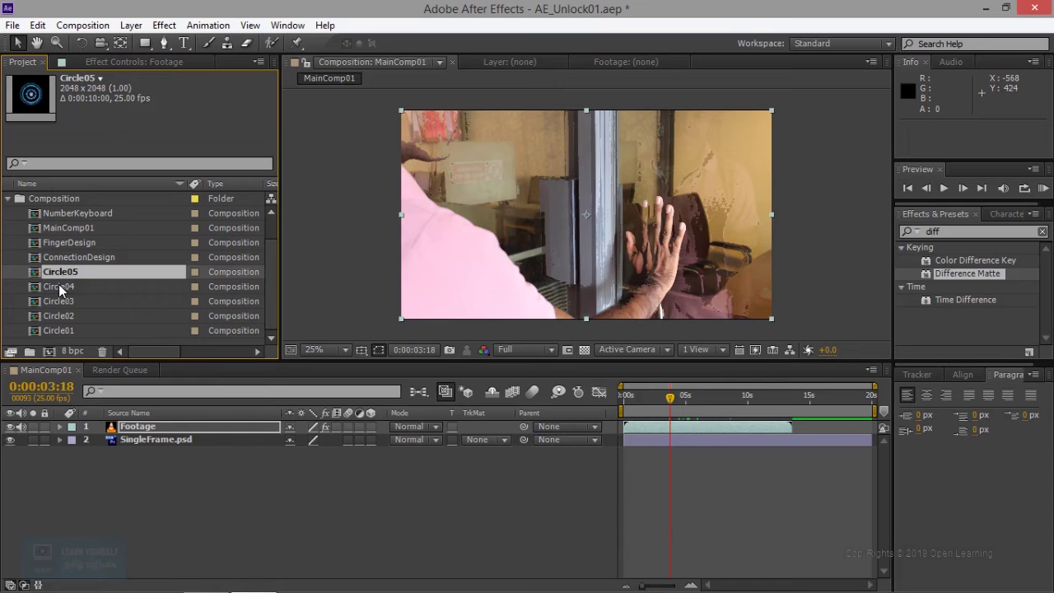
{"action": "left_click_drag", "start_coordinate": [59, 271], "coordinate": [116, 439]}
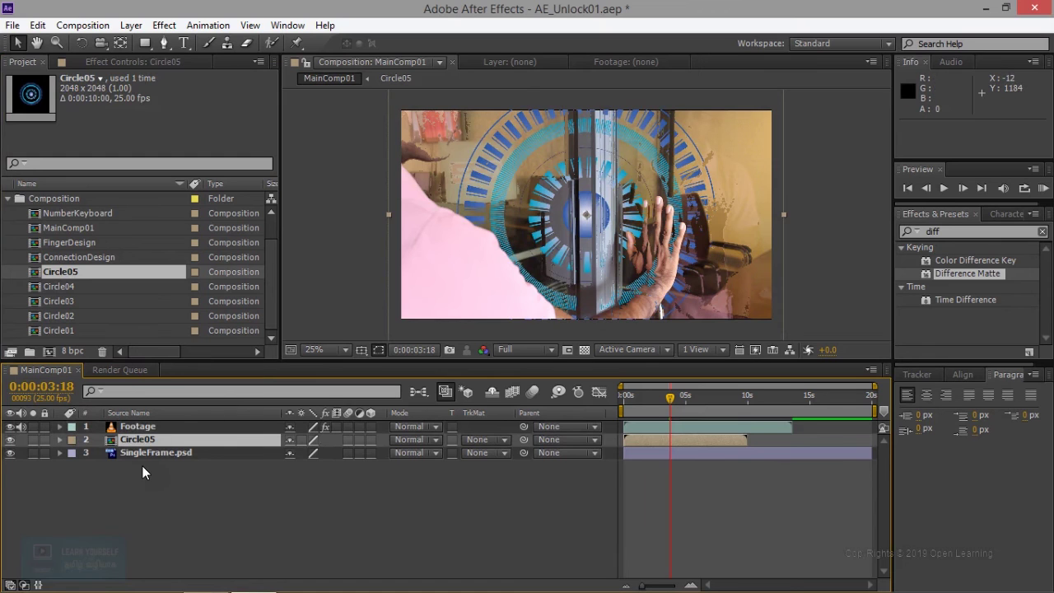
Step: Scale Circle05 to 59%, hide the Footage layer, and make Circle05 a 3D layer
{"action": "key", "text": "s"}
{"action": "left_click_drag", "start_coordinate": [310, 452], "coordinate": [276, 453]}
{"action": "key", "text": "Return"}
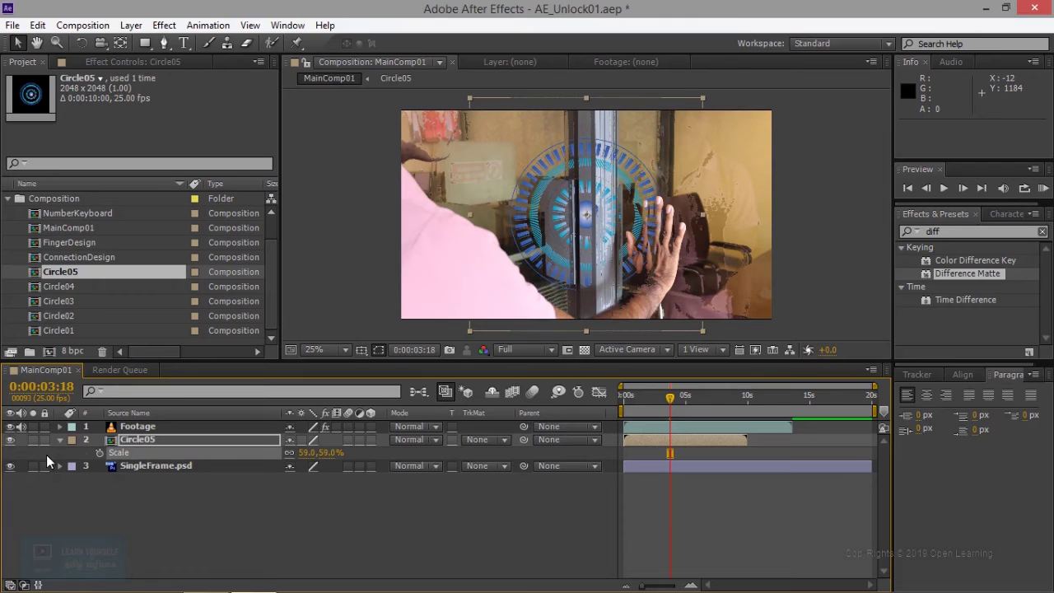
{"action": "left_click", "coordinate": [10, 427]}
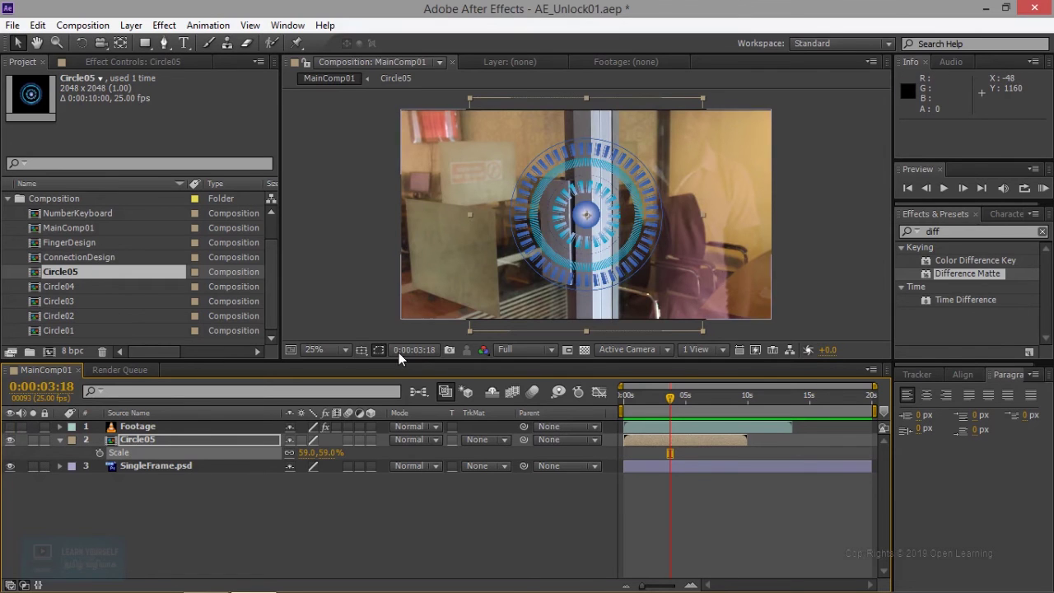
{"action": "left_click", "coordinate": [371, 440]}
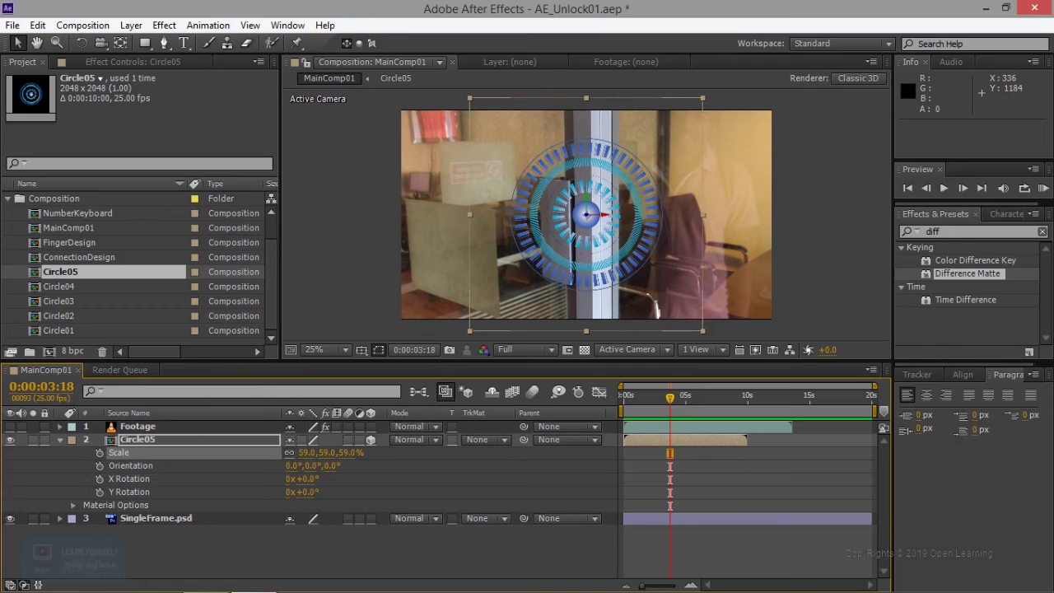
Step: Rotate Circle05 24° on the Y axis
{"action": "left_click_drag", "start_coordinate": [303, 478], "coordinate": [312, 491]}
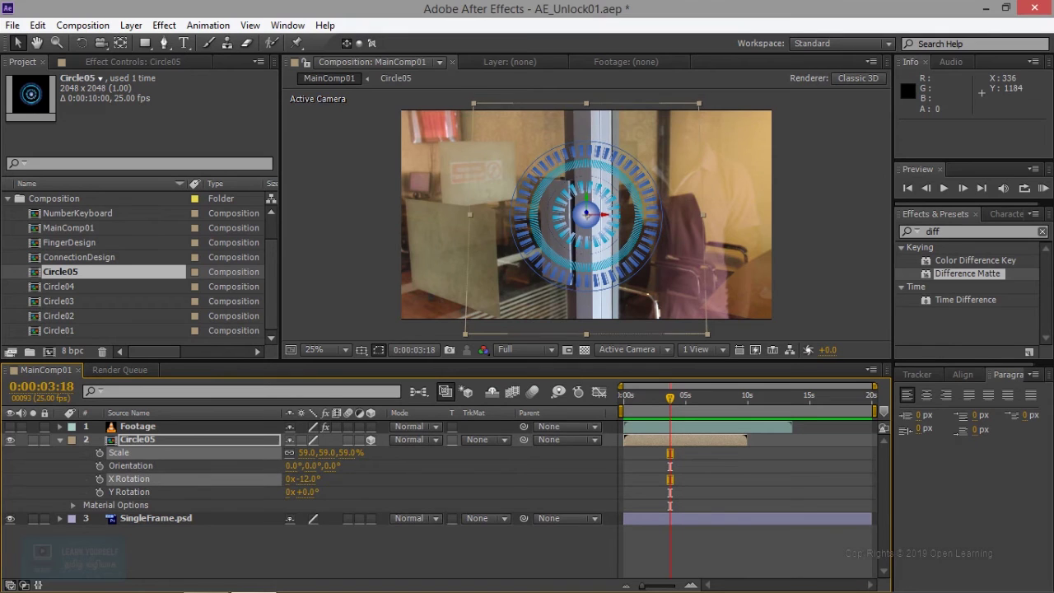
{"action": "key", "text": "ctrl+z"}
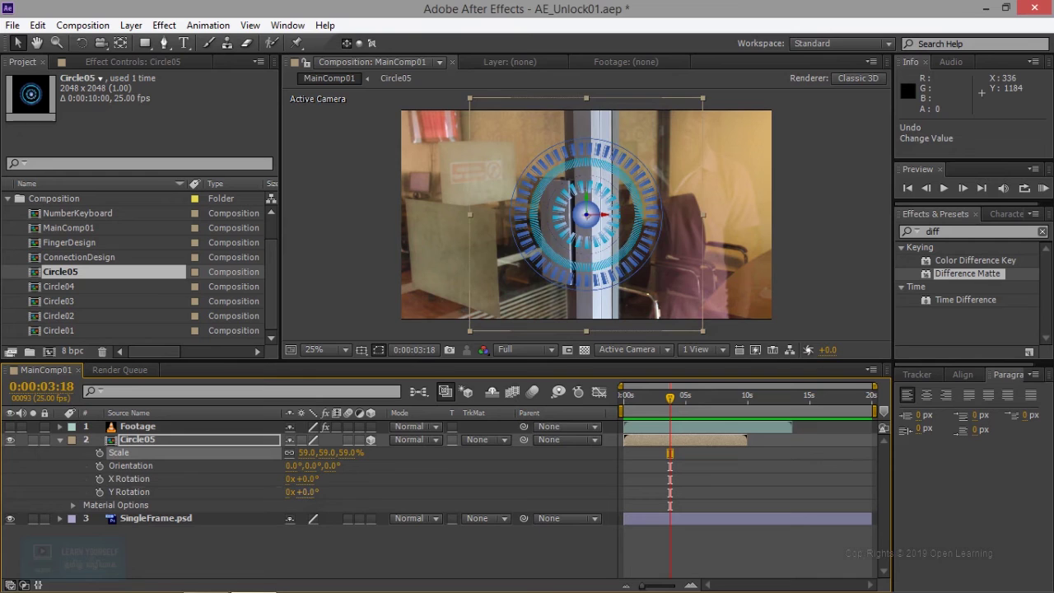
{"action": "left_click_drag", "start_coordinate": [302, 492], "coordinate": [325, 491]}
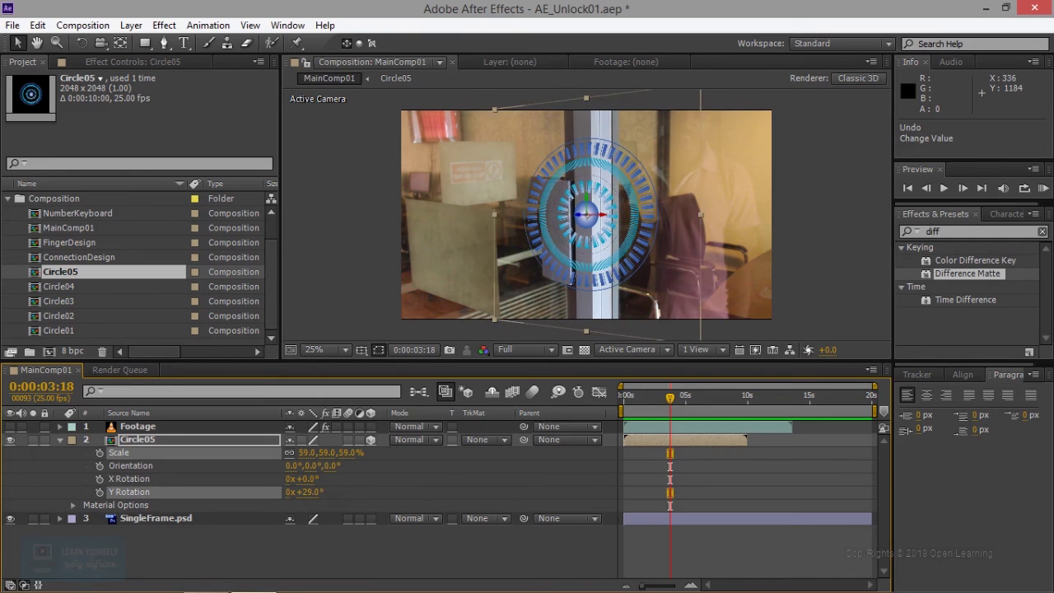
{"action": "left_click_drag", "start_coordinate": [304, 491], "coordinate": [299, 492]}
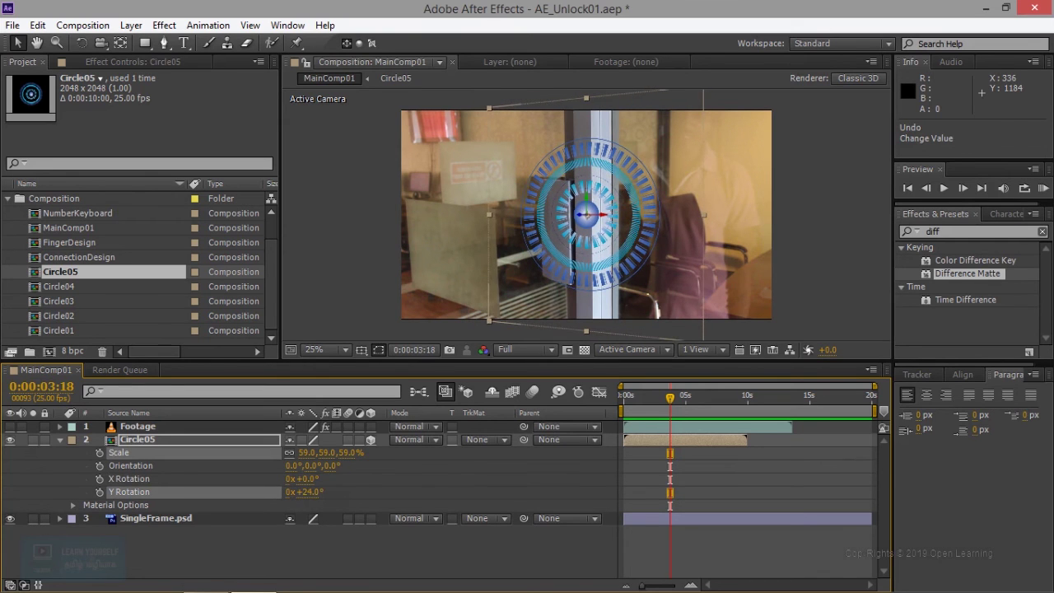
{"action": "left_click", "coordinate": [276, 492]}
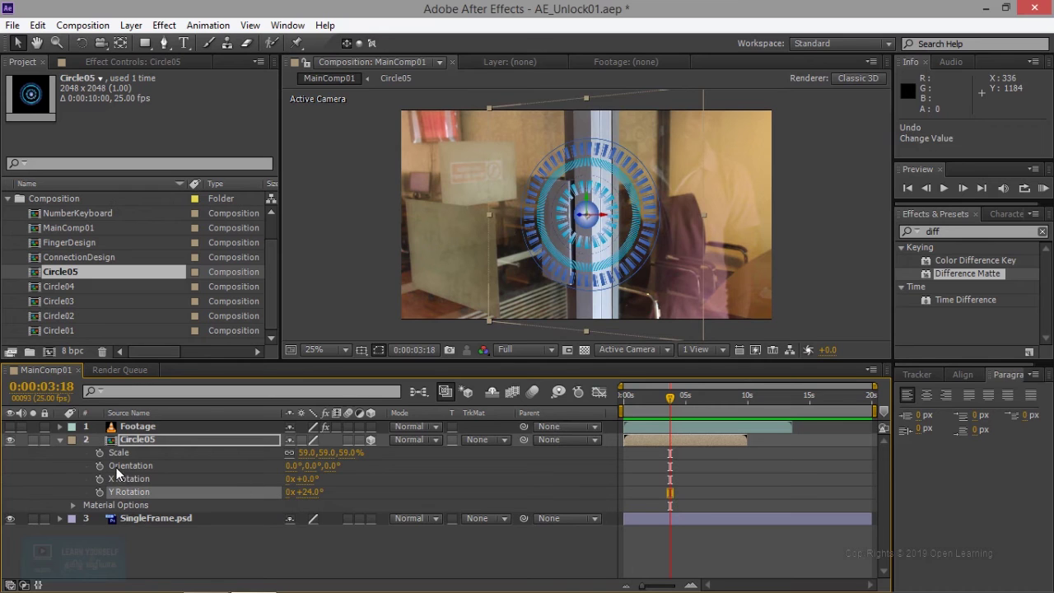
Step: Shrink Circle05 to 40% and move it beside the door's glass panel
{"action": "left_click_drag", "start_coordinate": [306, 454], "coordinate": [290, 453]}
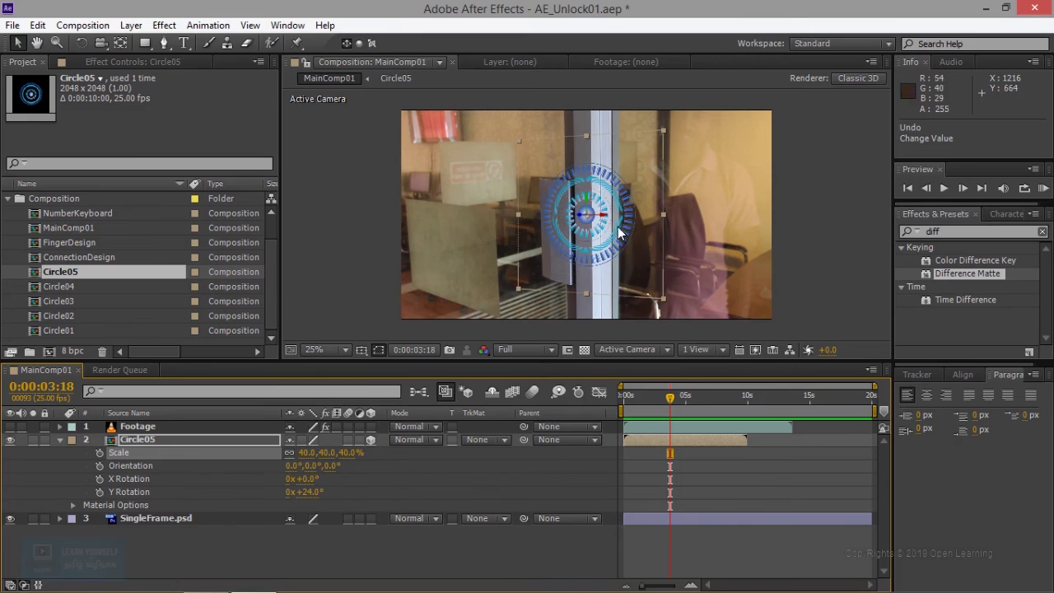
{"action": "mouse_move", "coordinate": [622, 234]}
{"action": "left_mouse_down"}
{"action": "mouse_move", "coordinate": [683, 234]}
{"action": "mouse_move", "coordinate": [677, 214]}
{"action": "left_mouse_up"}
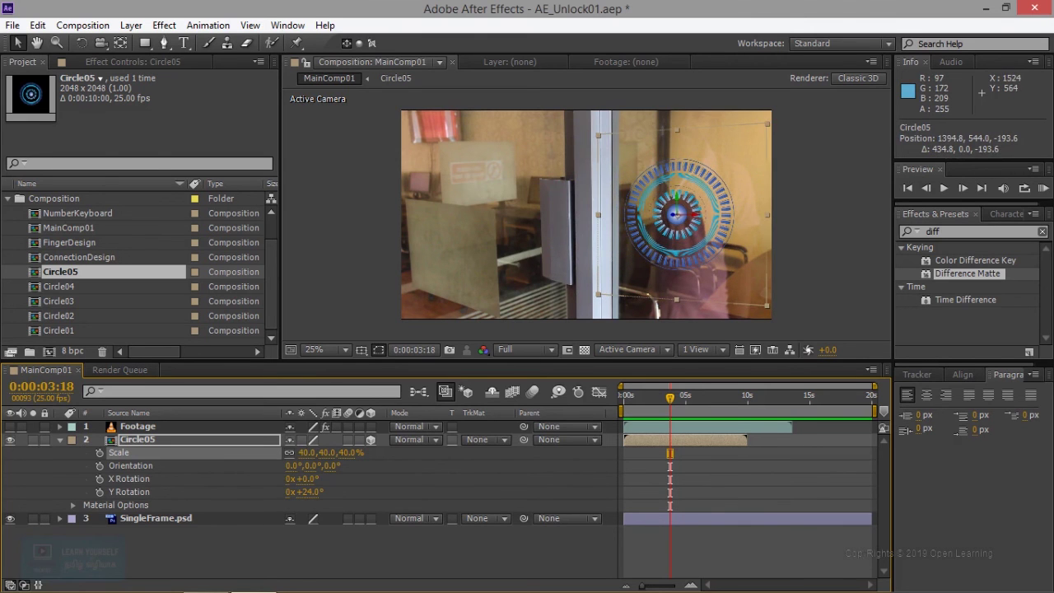
{"action": "mouse_move", "coordinate": [686, 204]}
{"action": "left_mouse_down"}
{"action": "mouse_move", "coordinate": [685, 230]}
{"action": "mouse_move", "coordinate": [706, 238]}
{"action": "left_mouse_up"}
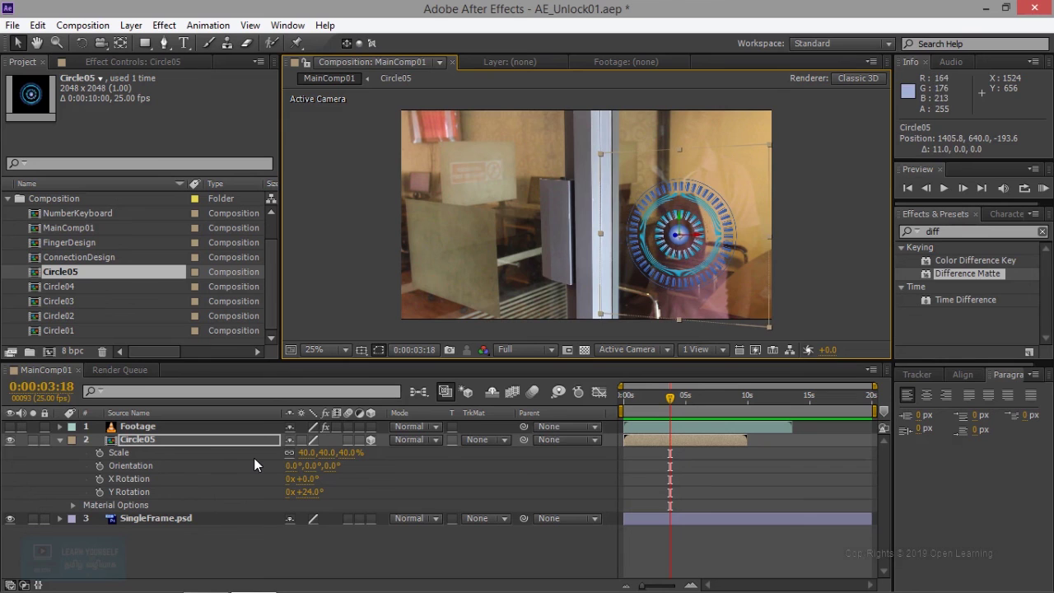
Step: Make the Footage layer visible again, then select the Footage and SingleFrame.psd layers
{"action": "left_click", "coordinate": [10, 427]}
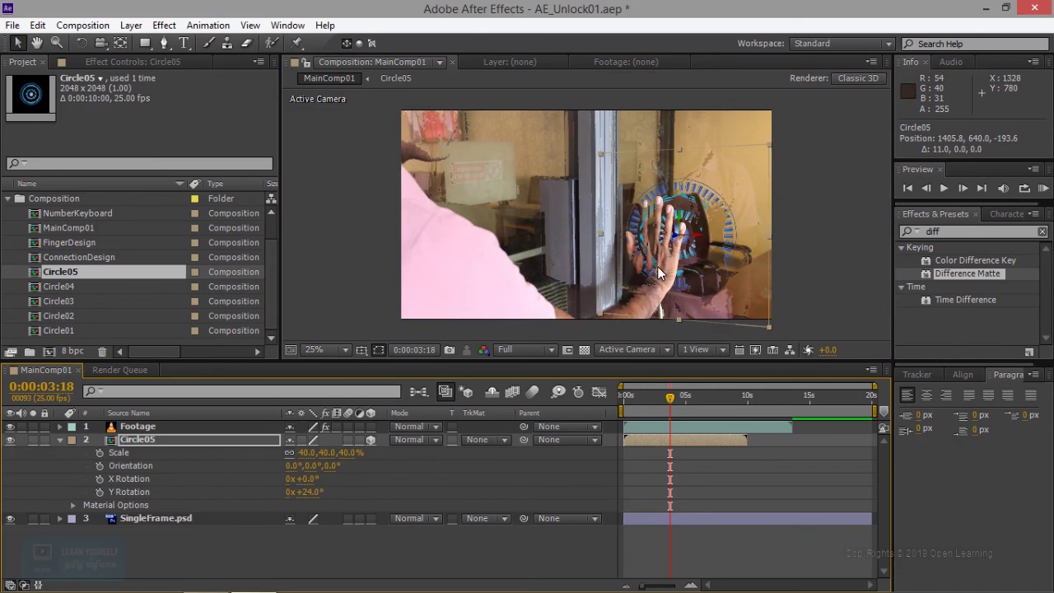
{"action": "left_click", "coordinate": [140, 428]}
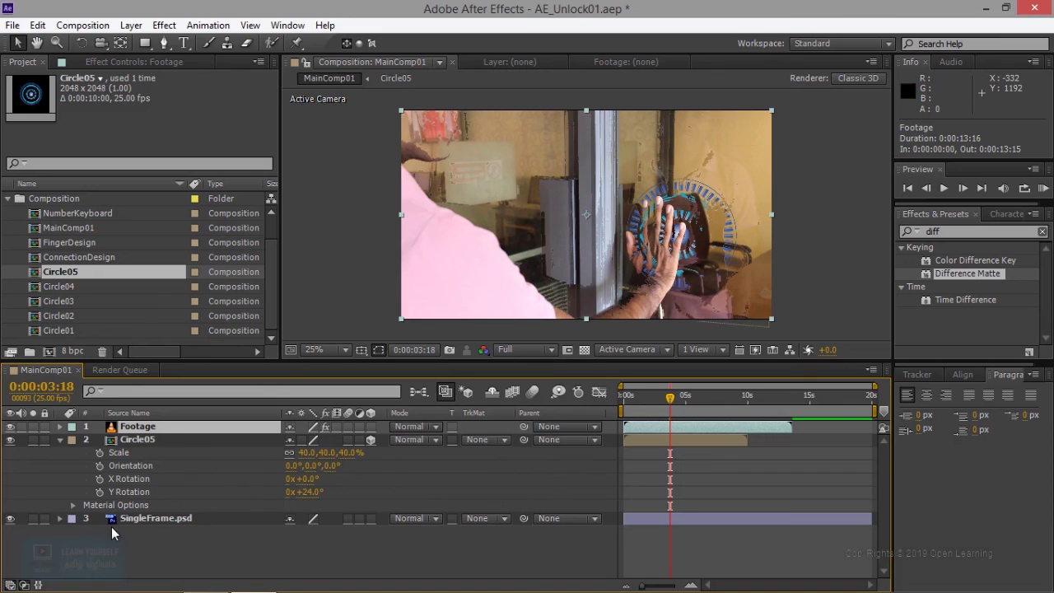
{"action": "left_click", "coordinate": [157, 520]}
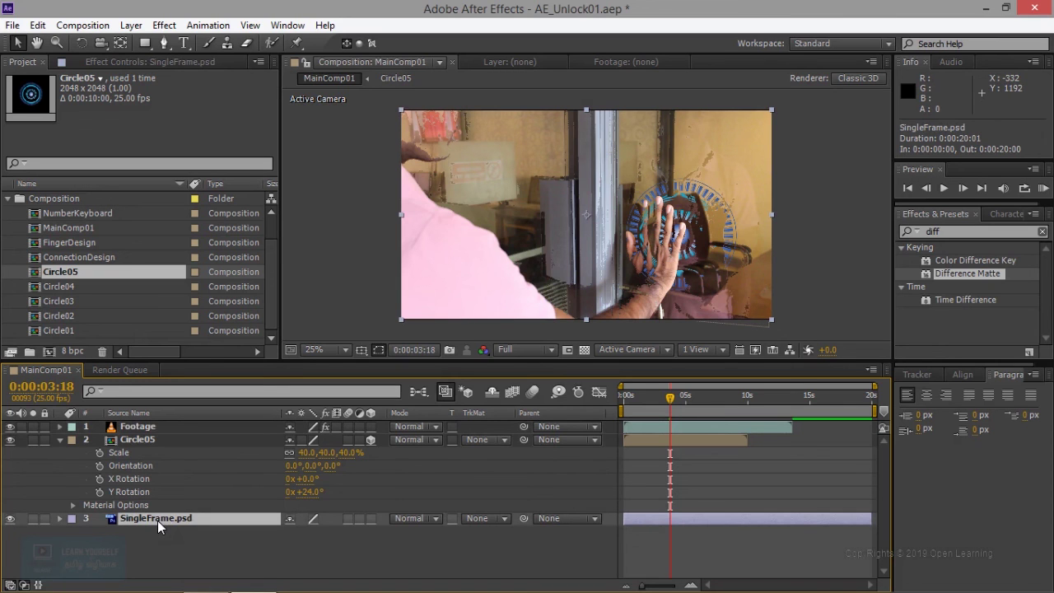